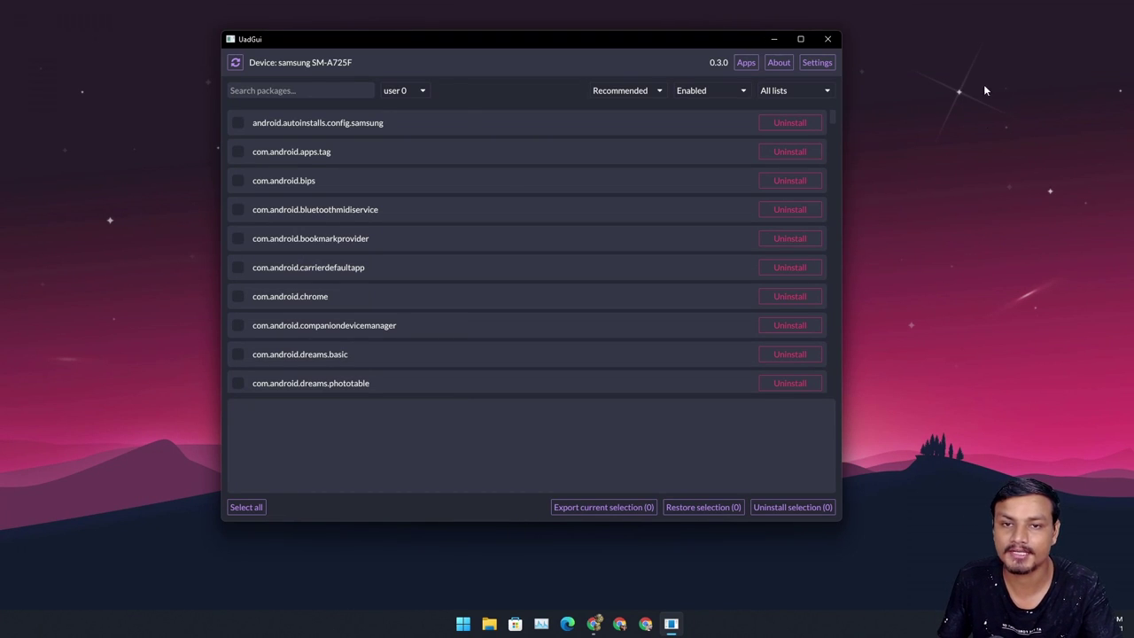
# Move the phone-mirror window left and place UadGui to its right.
pyautogui.moveTo(500, 44); pyautogui.dragTo(482, 55)
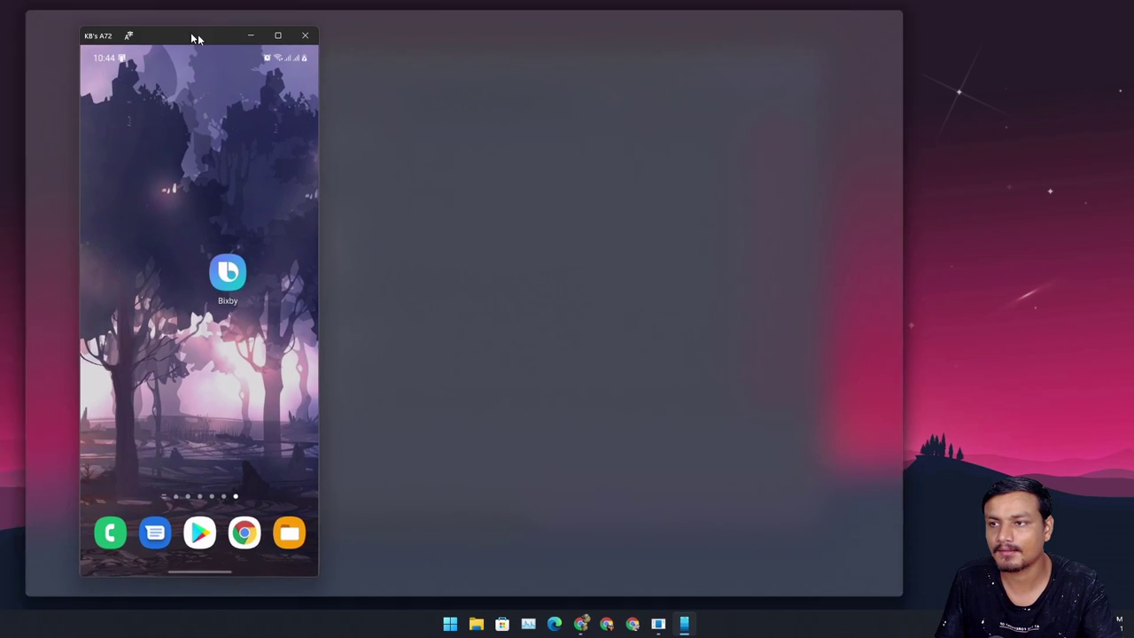
pyautogui.moveTo(198, 34); pyautogui.dragTo(182, 39)
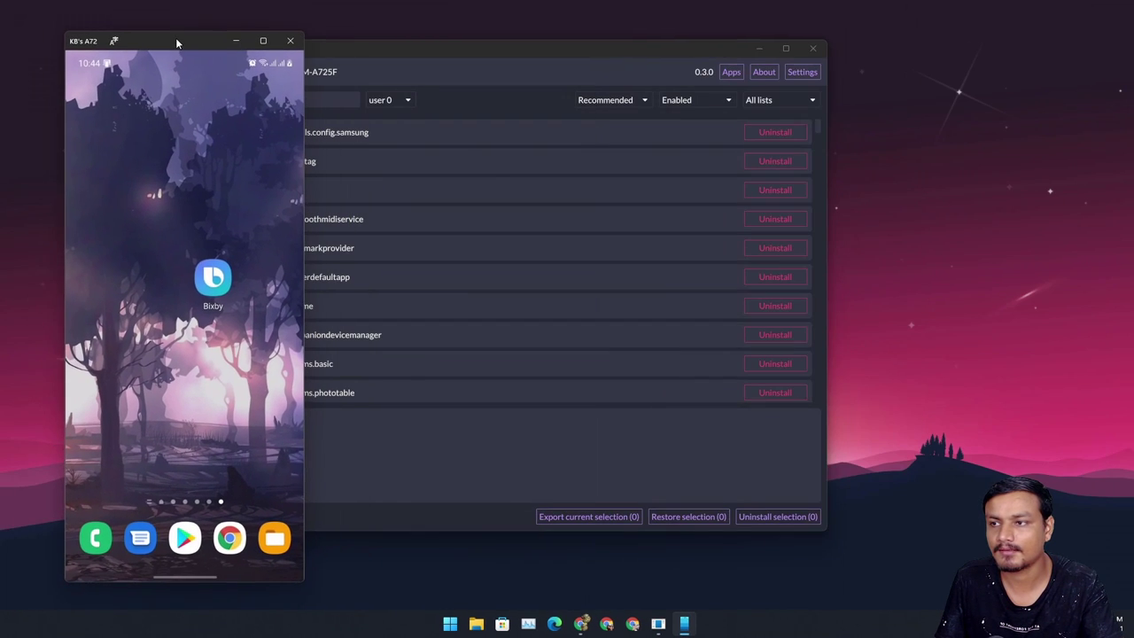
pyautogui.moveTo(504, 46); pyautogui.dragTo(662, 57)
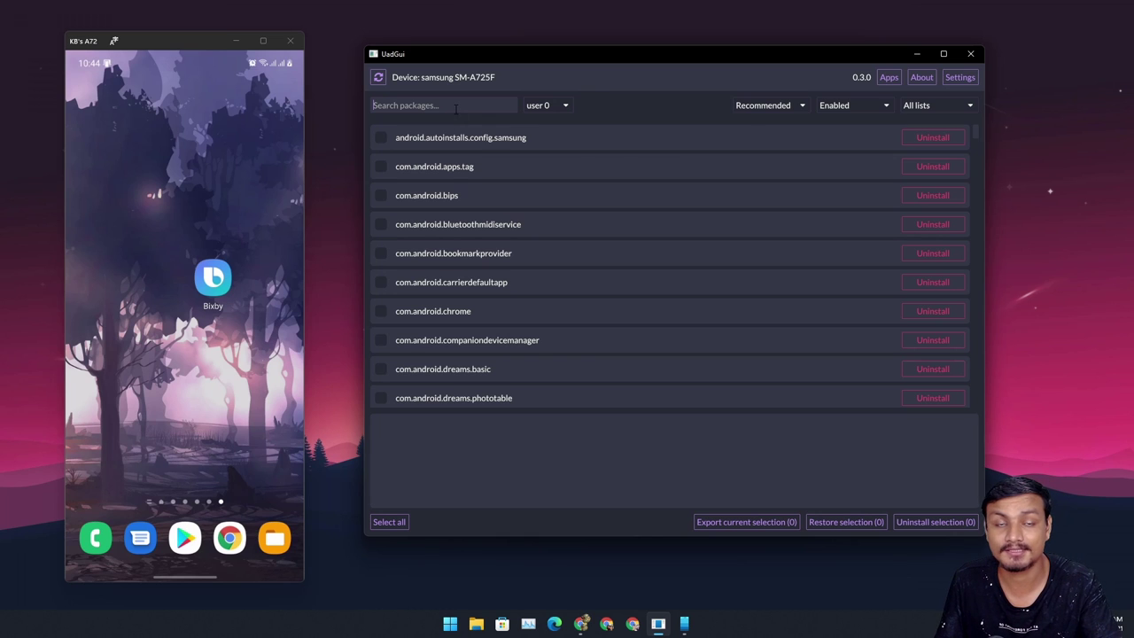
# Search 'bix', tick all seven Bixby packages, and uninstall the selection (7).
pyautogui.write('bix')
pyautogui.click(380, 138)
pyautogui.click(380, 166)
pyautogui.click(381, 195)
pyautogui.click(380, 225)
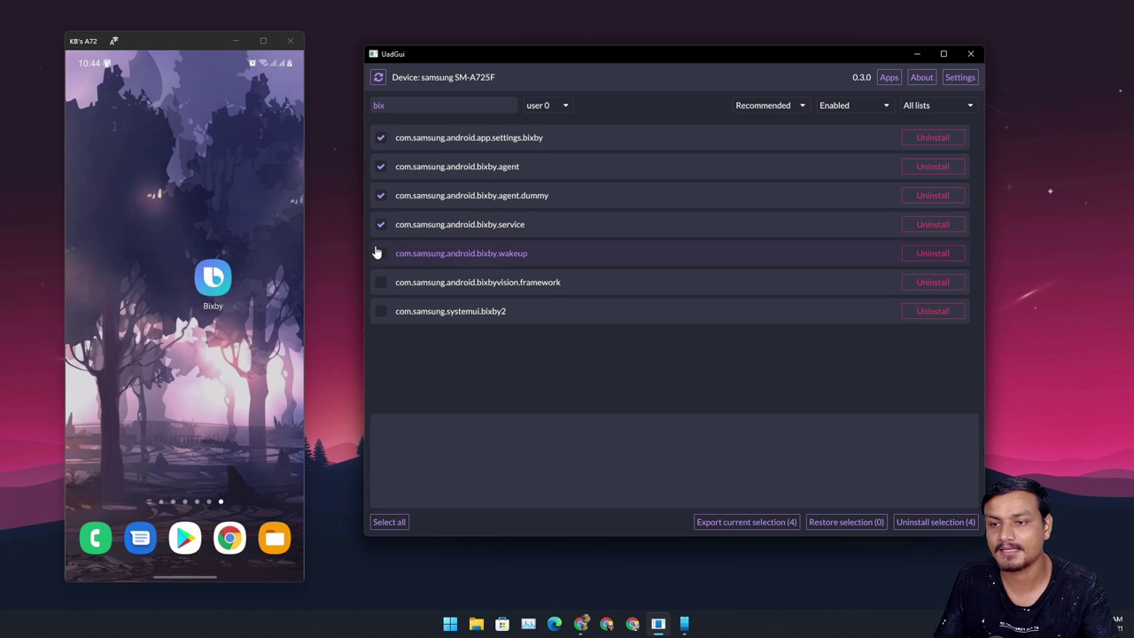
pyautogui.click(380, 254)
pyautogui.click(381, 286)
pyautogui.click(380, 311)
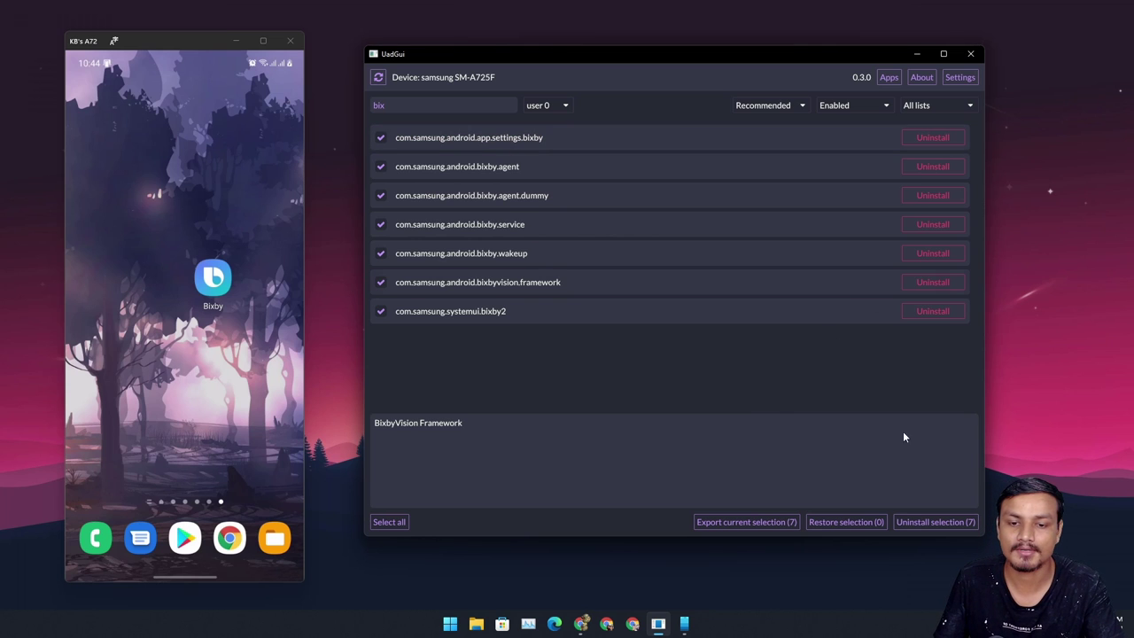
pyautogui.click(929, 523)
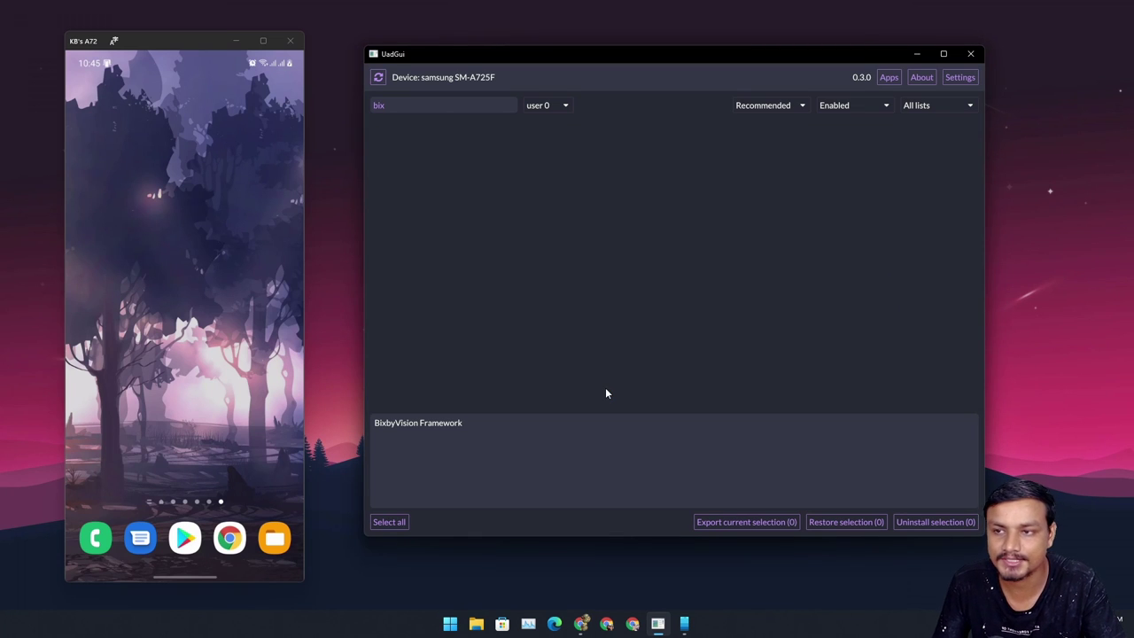
# Erase the 'bix' search text and scroll through the full enabled package list.
pyautogui.press('BackSpace')
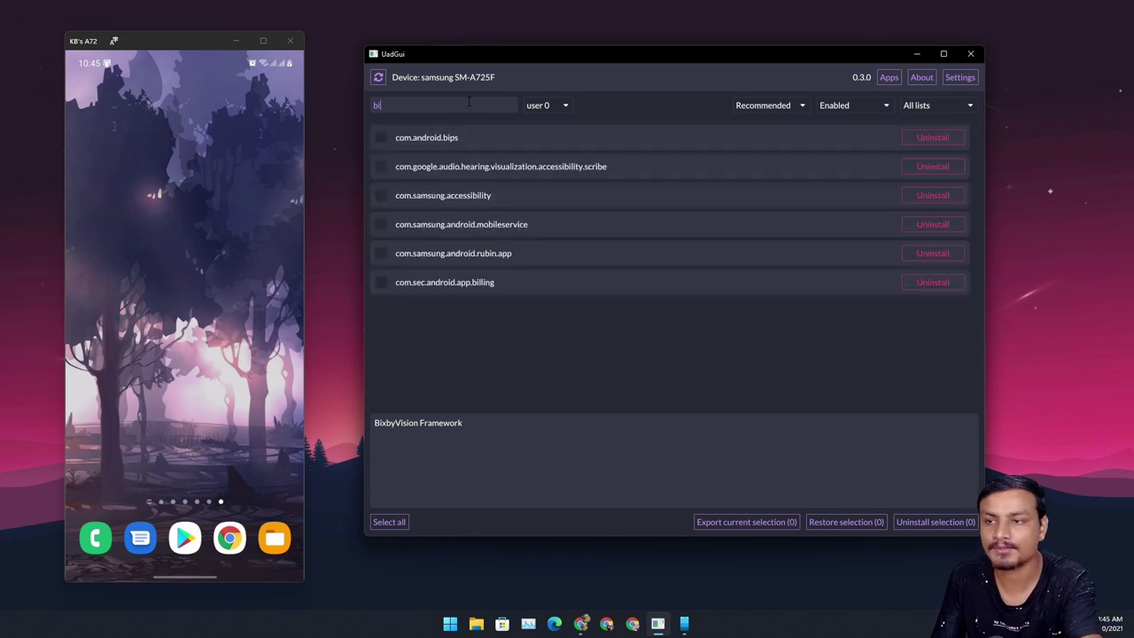
pyautogui.press('BackSpace')
pyautogui.press('BackSpace')
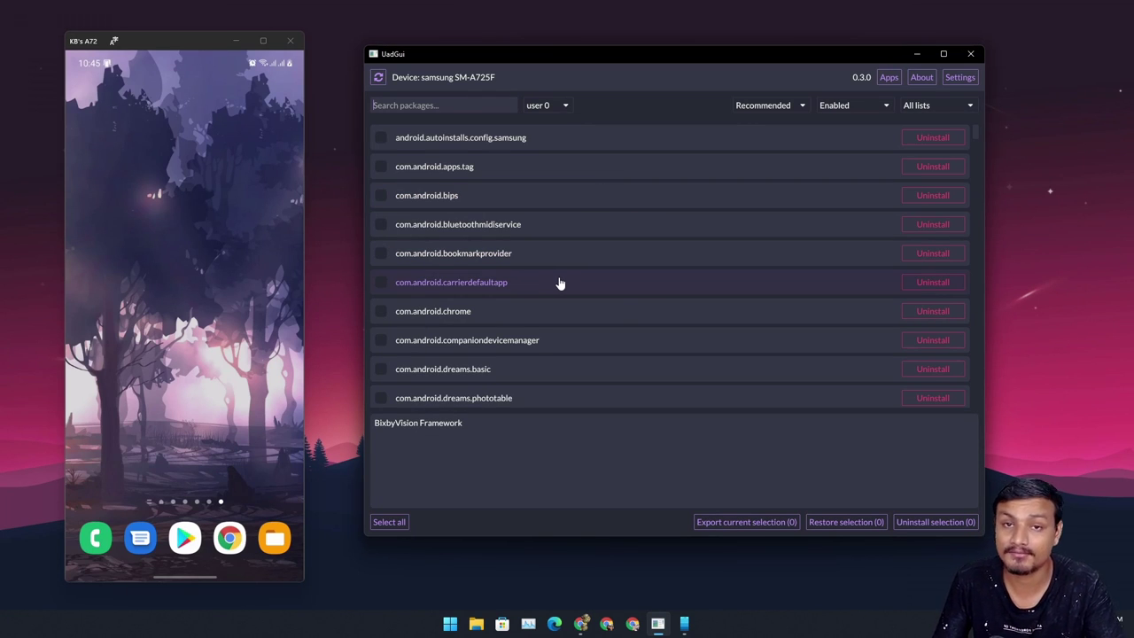
pyautogui.scroll(-5, 560, 282)
pyautogui.scroll(-5, 560, 283)
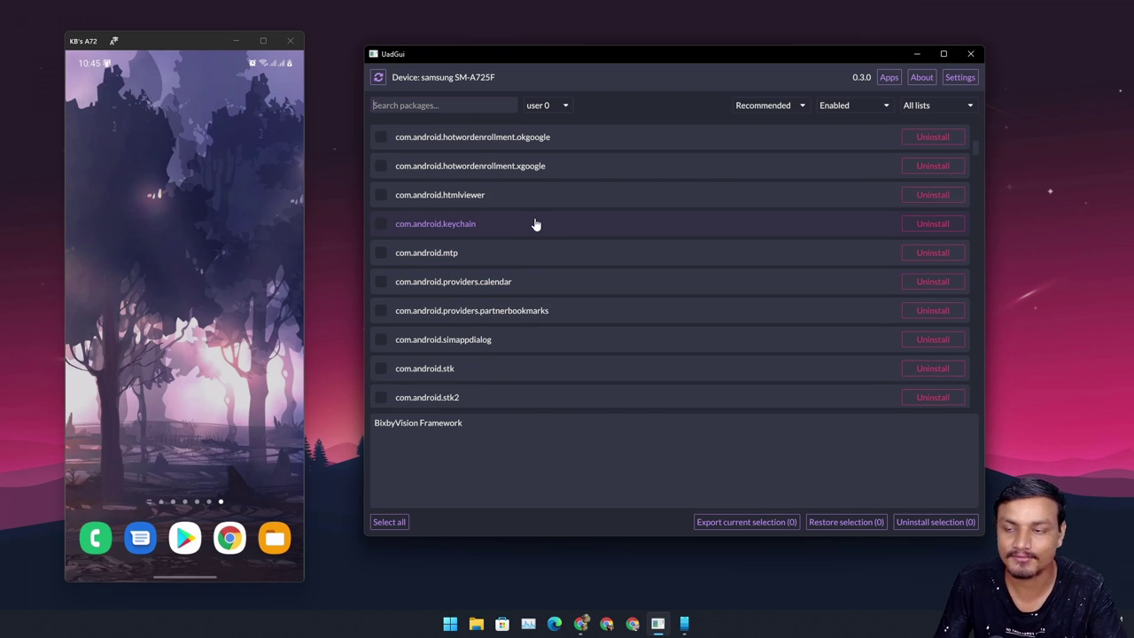
pyautogui.scroll(-3, 540, 248)
pyautogui.scroll(3, 551, 279)
pyautogui.scroll(2, 558, 265)
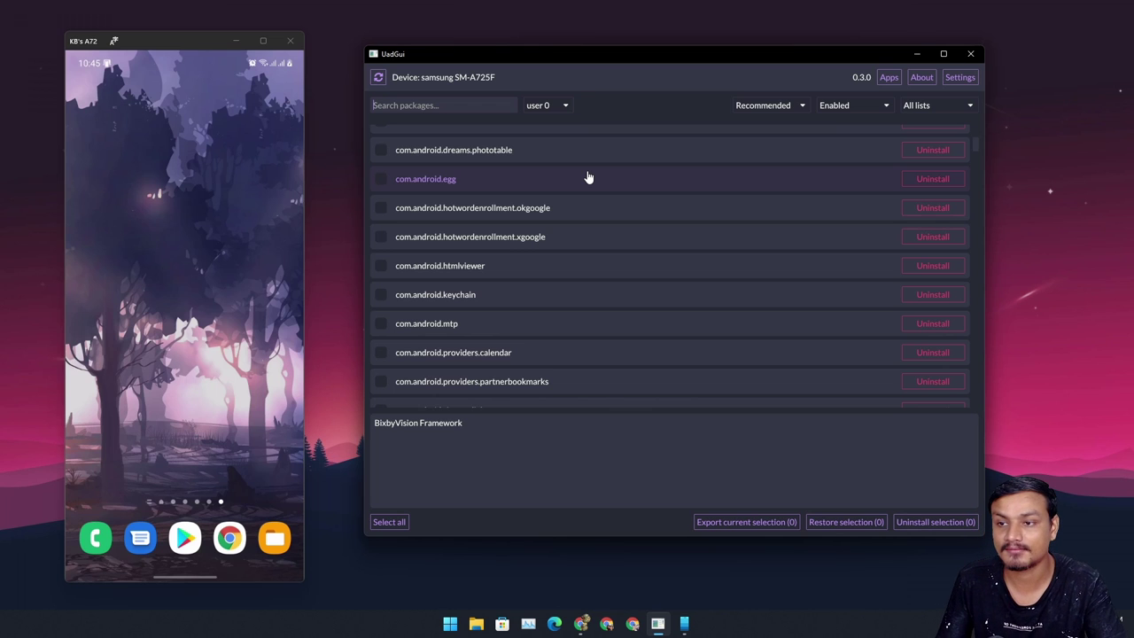
pyautogui.scroll(-3, 598, 212)
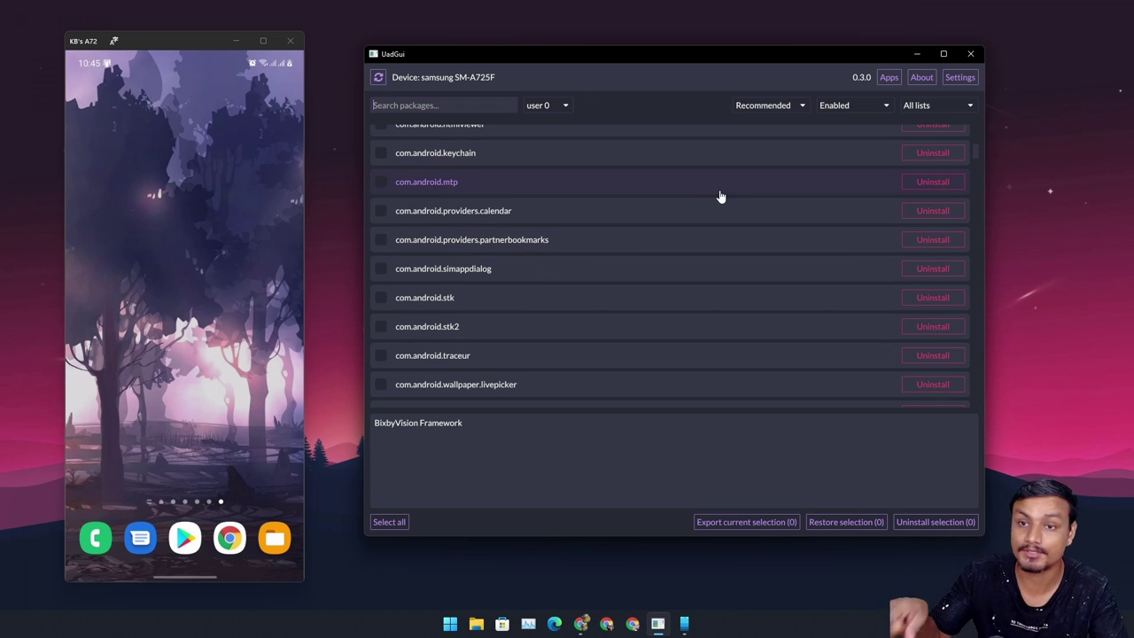
# Review the Recommended removal-level options, leaving them unchanged, and scroll the package list.
pyautogui.click(779, 106)
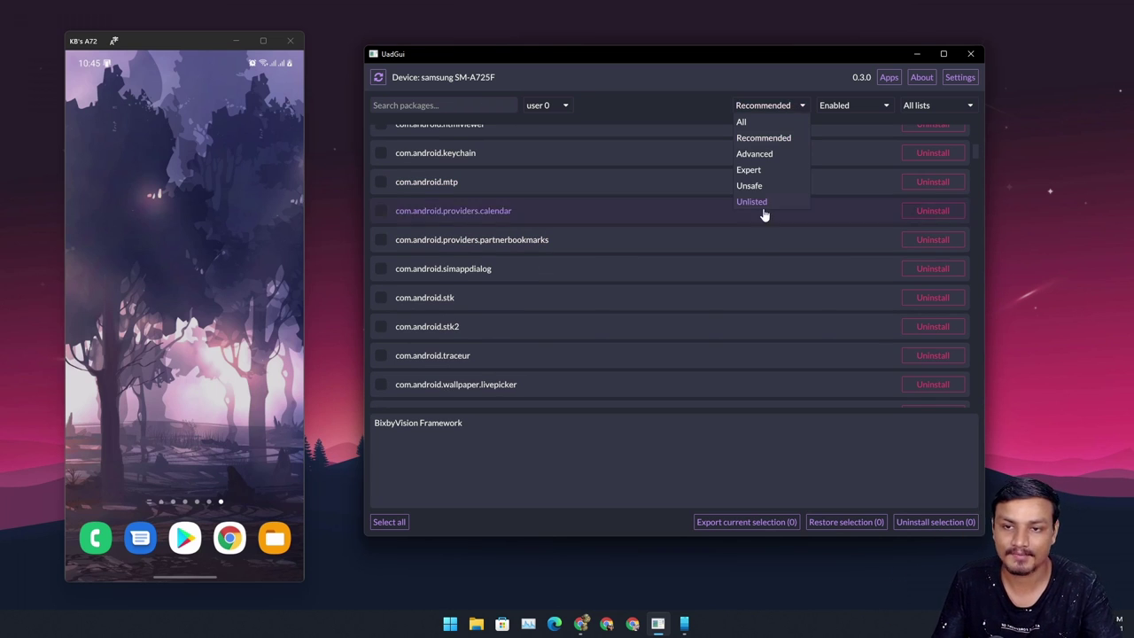
pyautogui.click(634, 88)
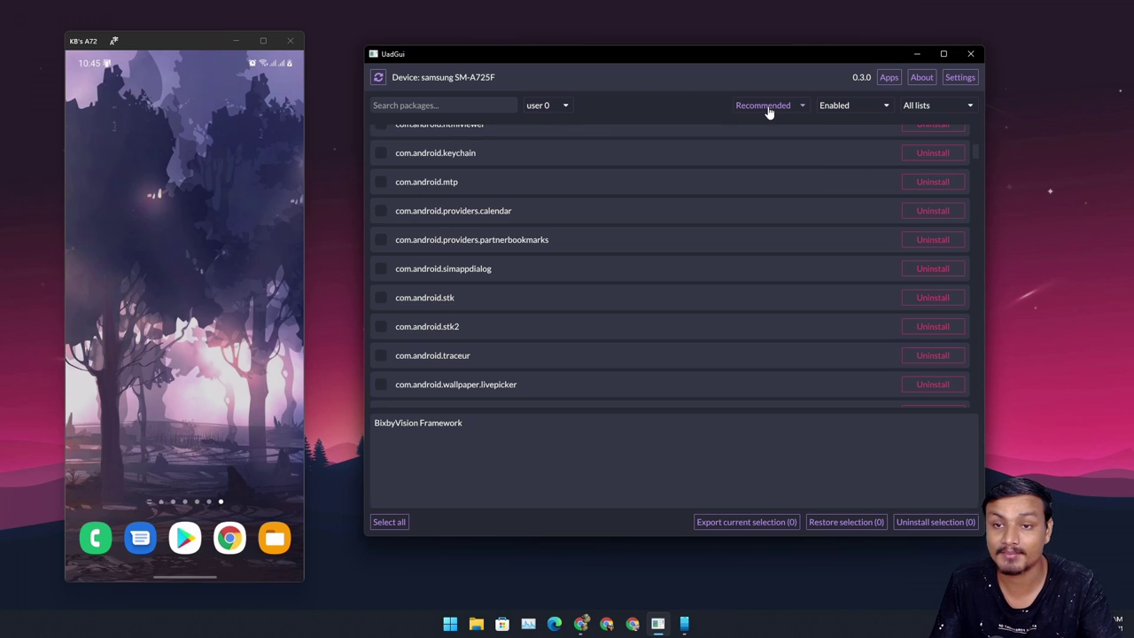
pyautogui.scroll(-2, 487, 331)
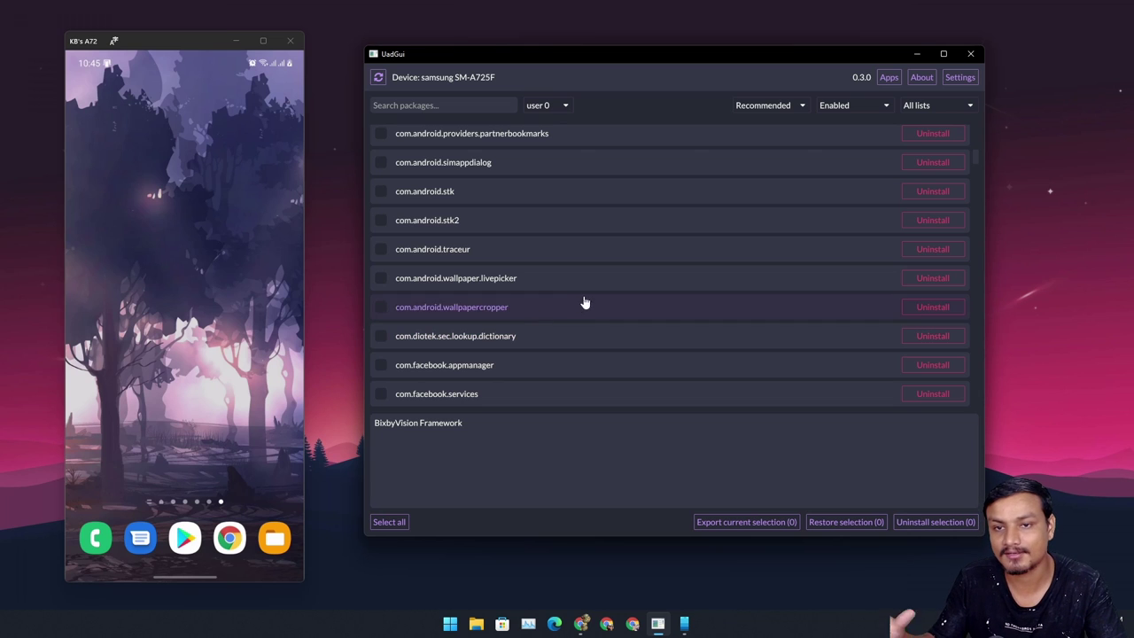
pyautogui.scroll(-3, 695, 271)
# View UadGui's Settings page, then bring up the GitHub repository page in Chrome.
pyautogui.scroll(4, 712, 259)
pyautogui.click(960, 78)
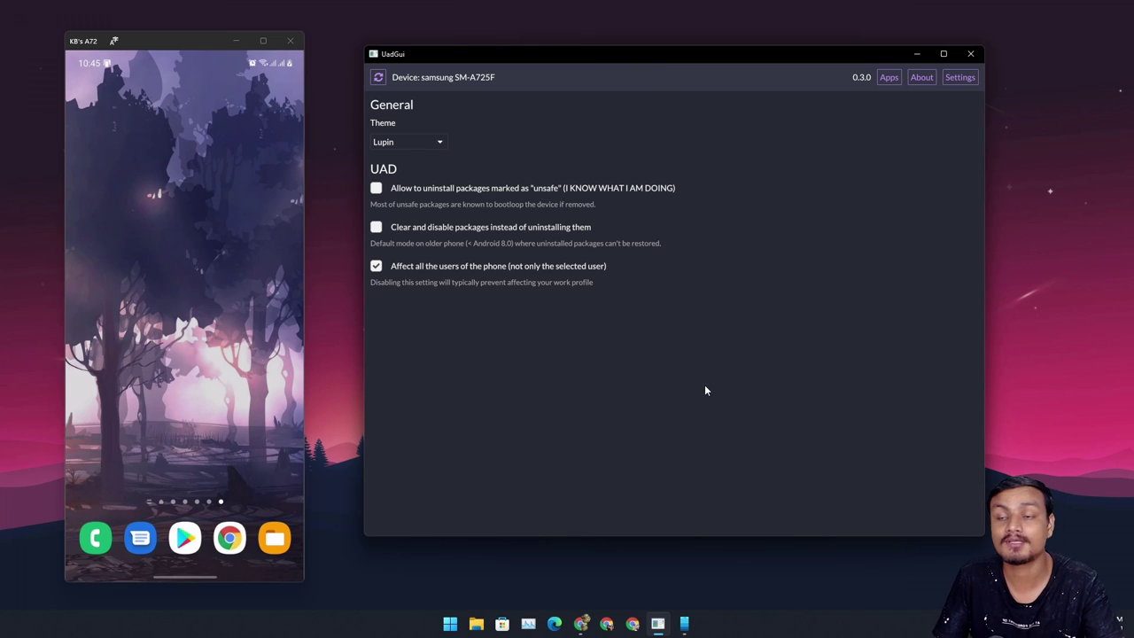
pyautogui.click(581, 623)
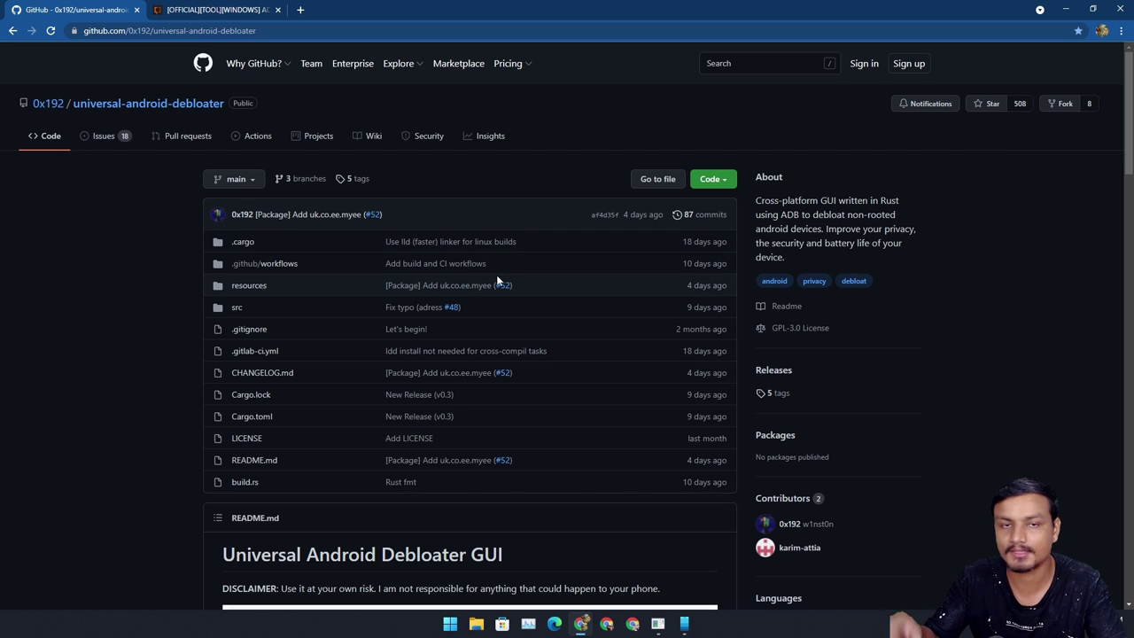
# Read the README down to the Manufacturers debloat lists heading.
pyautogui.scroll(-2, 998, 280)
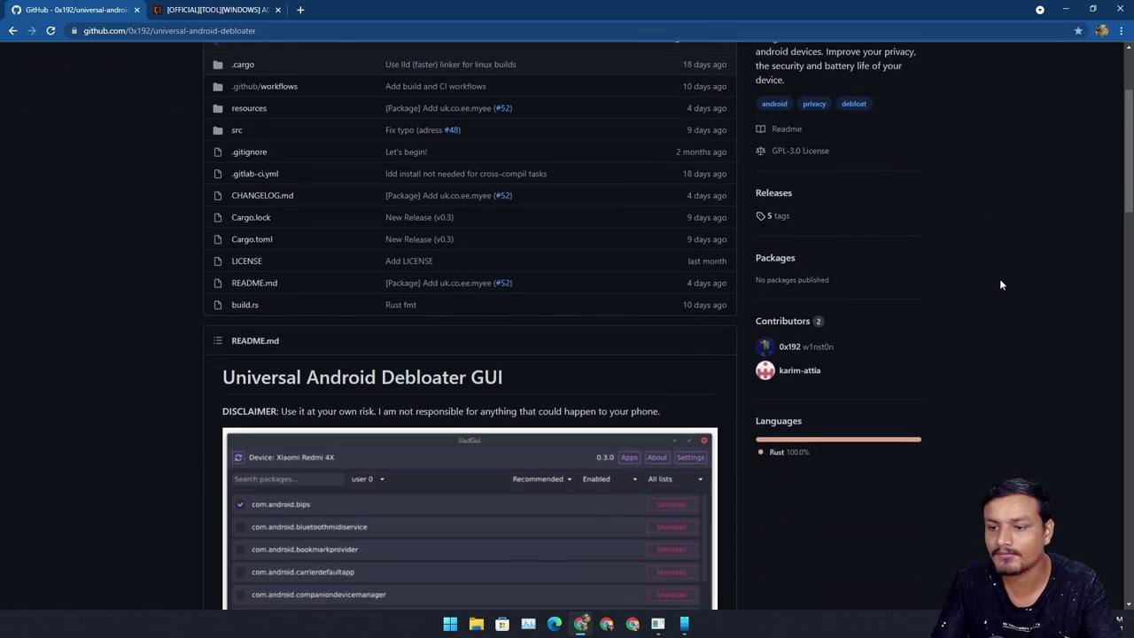
pyautogui.scroll(2, 1014, 279)
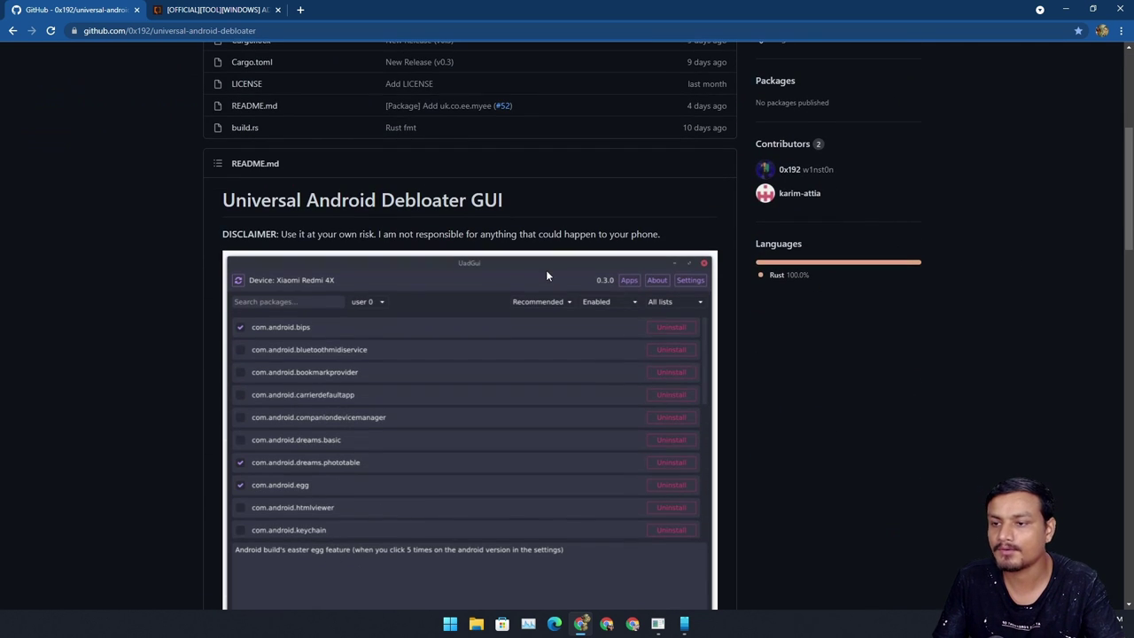
pyautogui.scroll(-4, 499, 291)
pyautogui.scroll(-2, 499, 291)
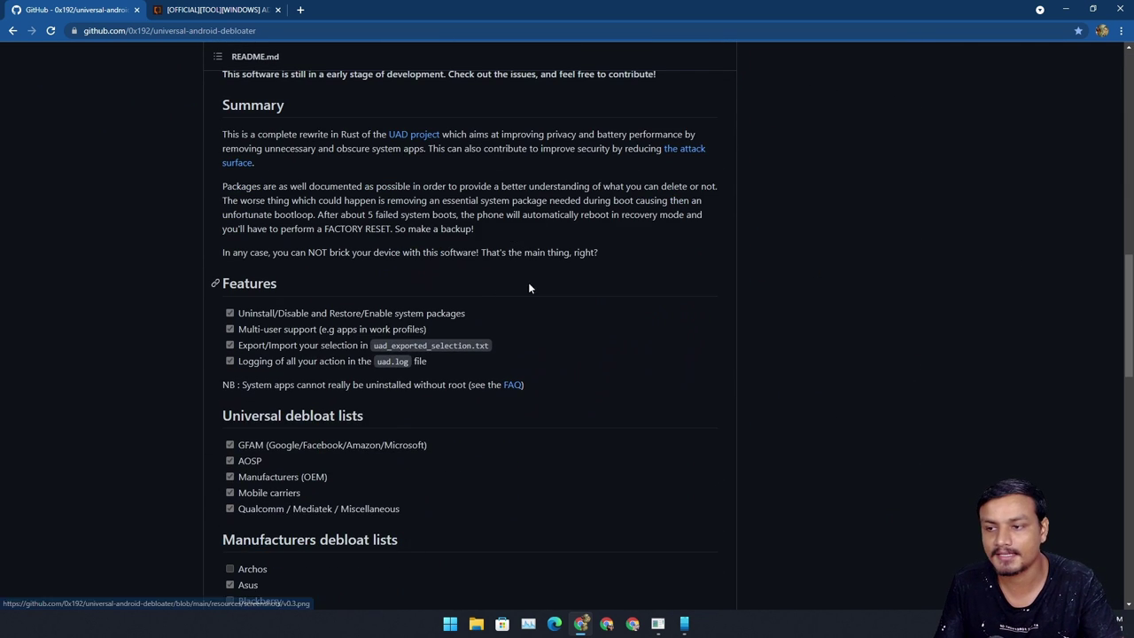
pyautogui.scroll(-1, 558, 279)
pyautogui.scroll(-1, 611, 275)
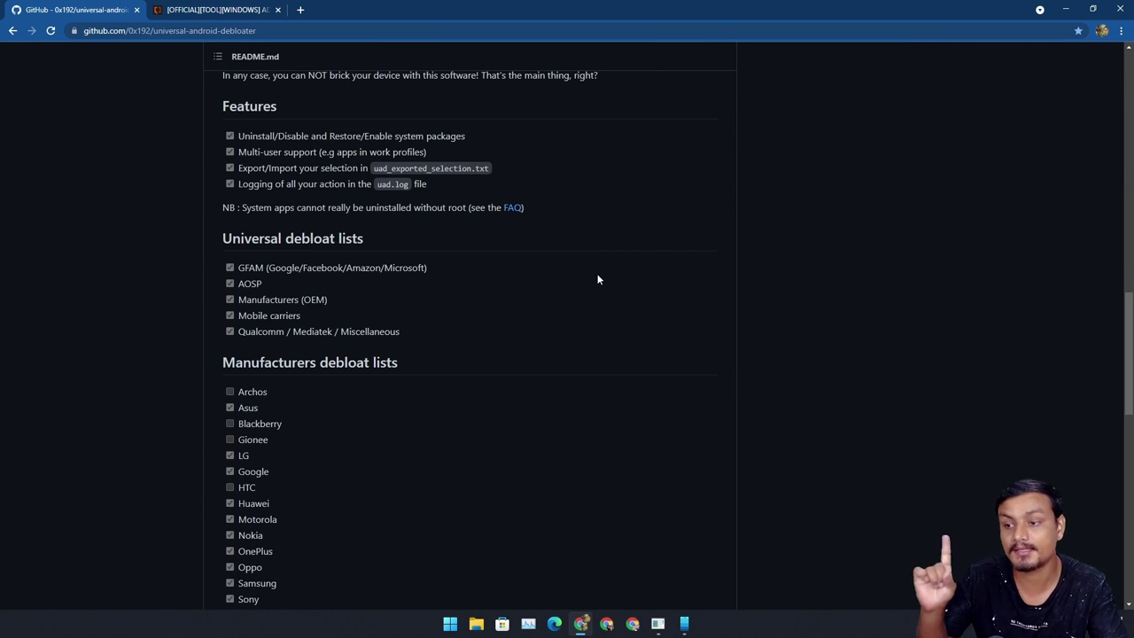
pyautogui.scroll(-2, 597, 279)
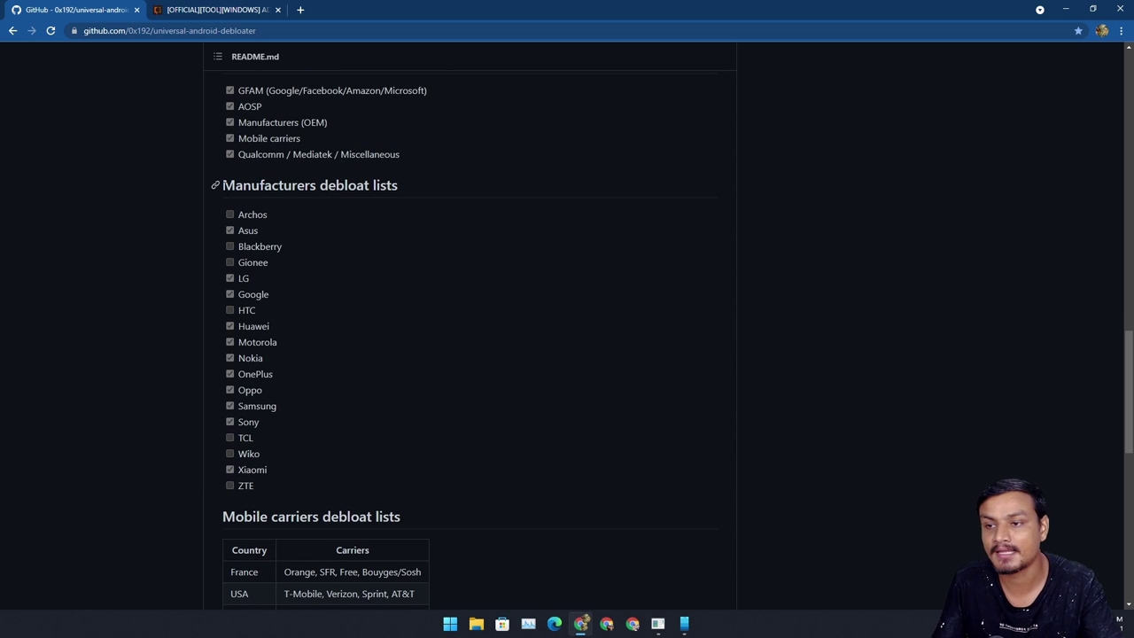
pyautogui.moveTo(221, 185); pyautogui.dragTo(431, 187)
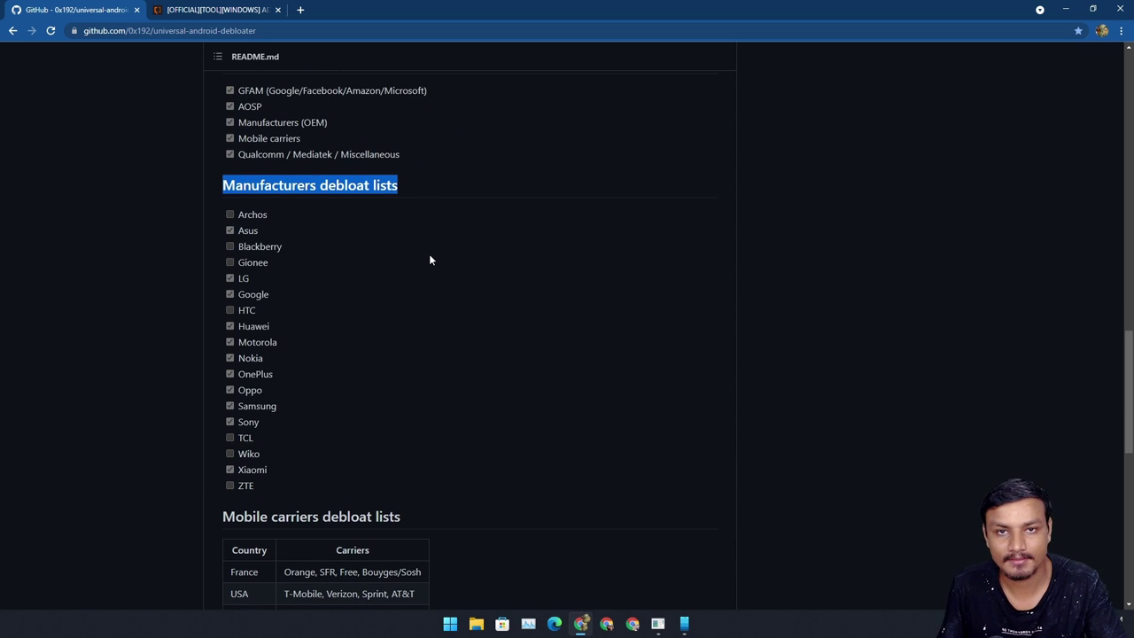
pyautogui.click(302, 239)
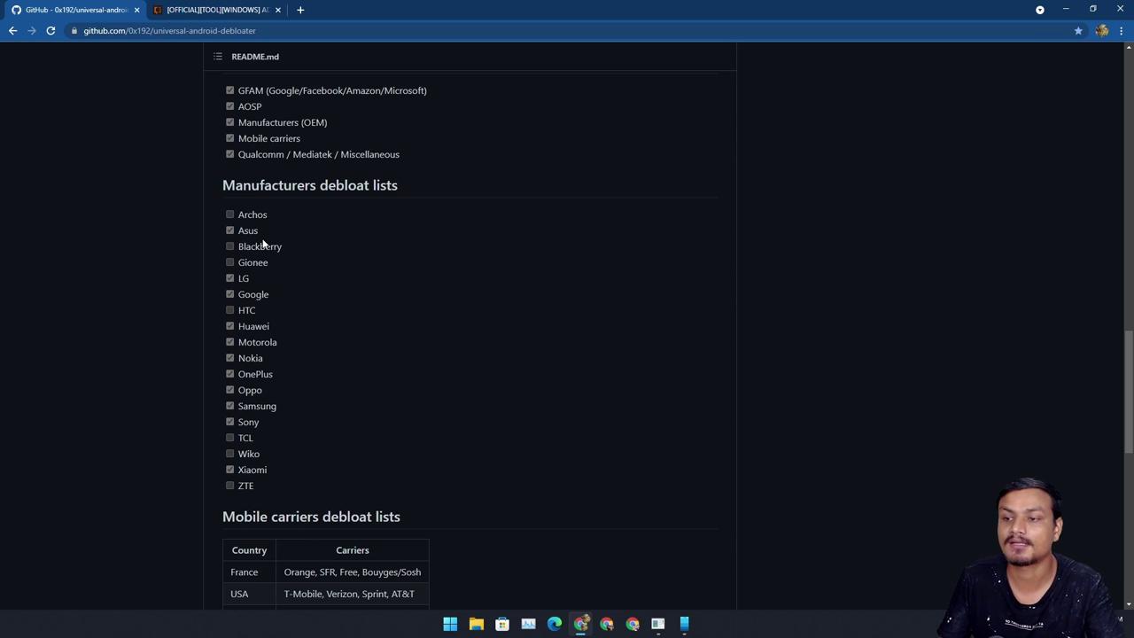
# Scroll further to the 'How to use it' steps and latest-release download link.
pyautogui.scroll(-2, 295, 299)
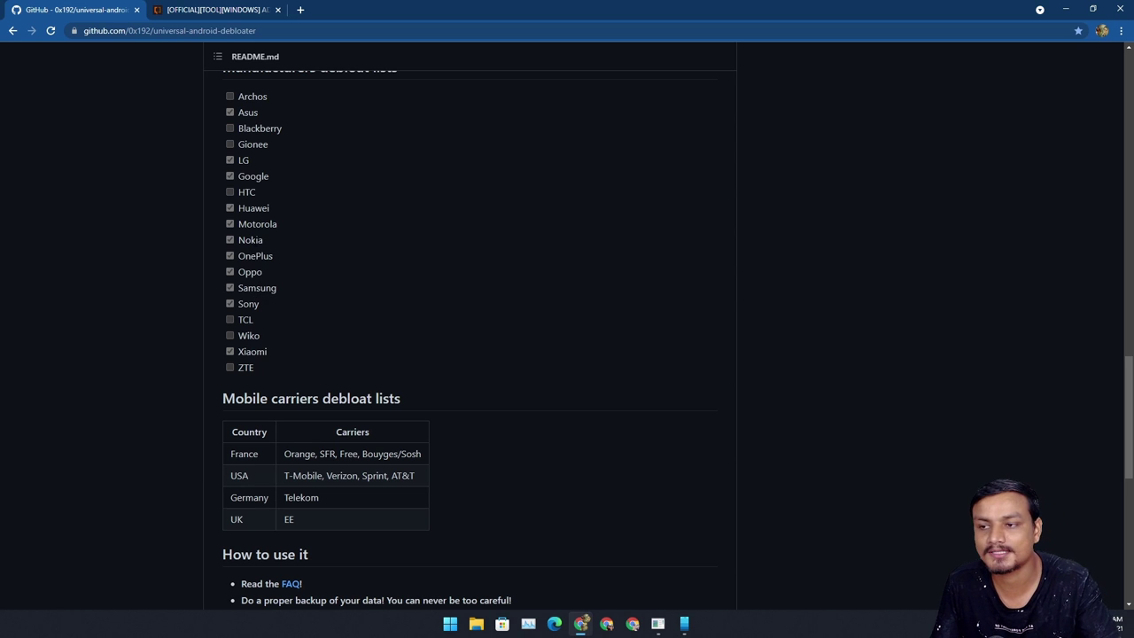
pyautogui.scroll(2, 264, 239)
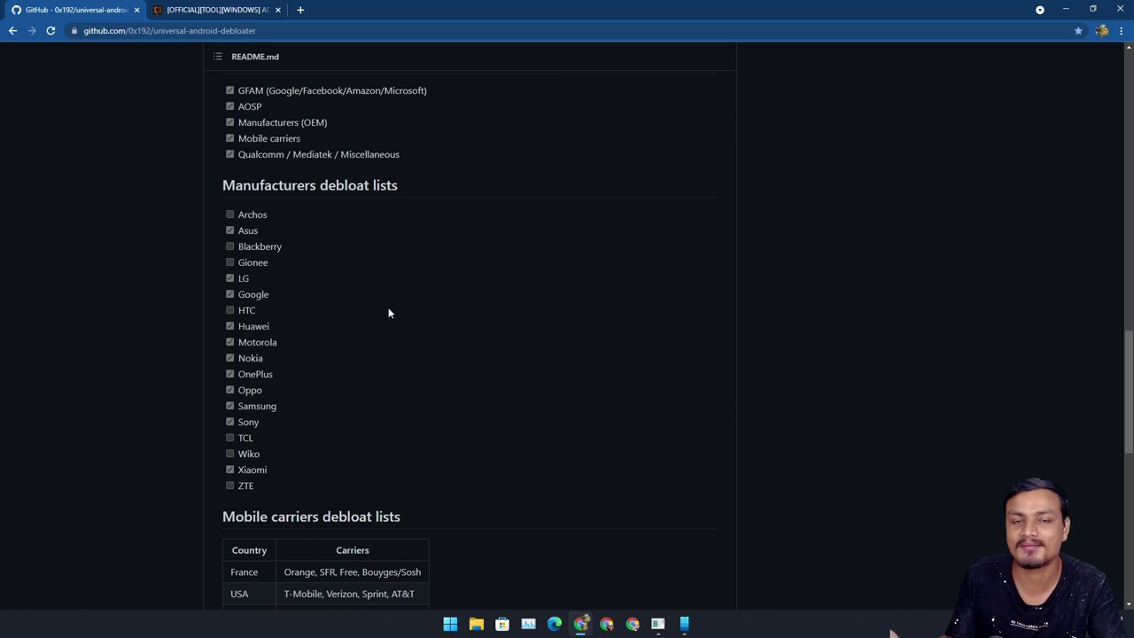
pyautogui.scroll(-1, 388, 312)
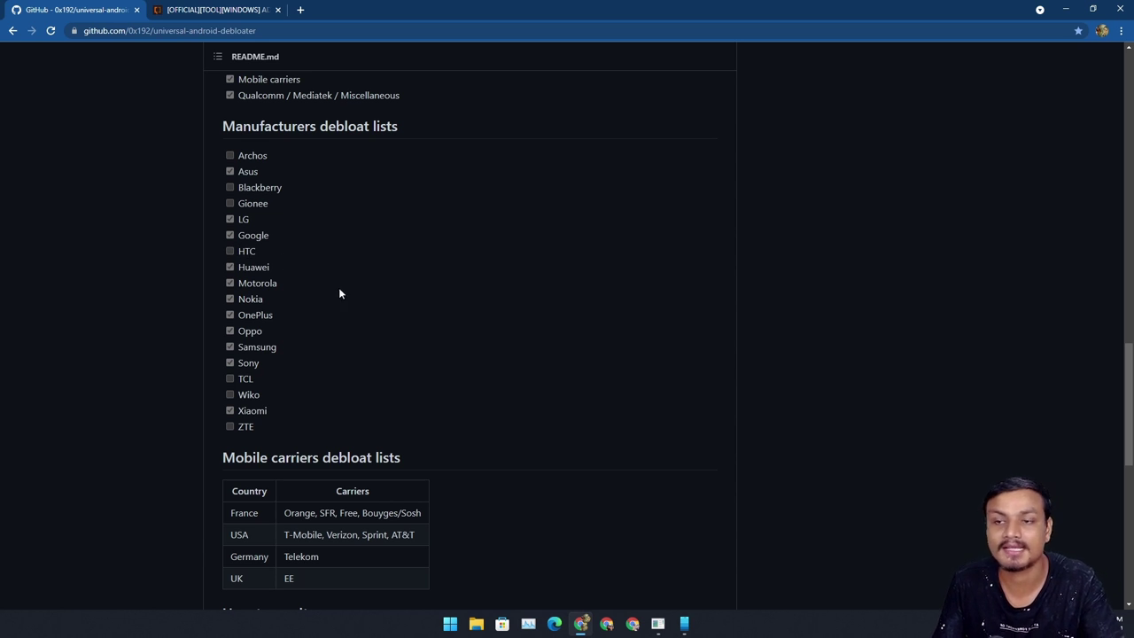
pyautogui.scroll(-2, 331, 339)
pyautogui.scroll(2, 301, 295)
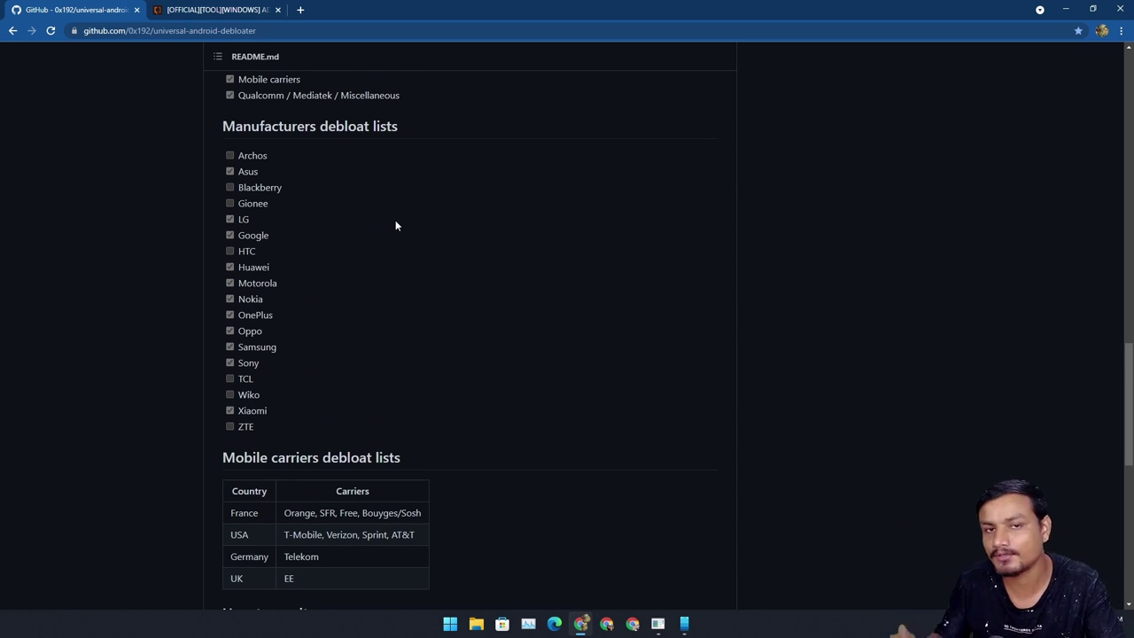
pyautogui.scroll(-2, 502, 227)
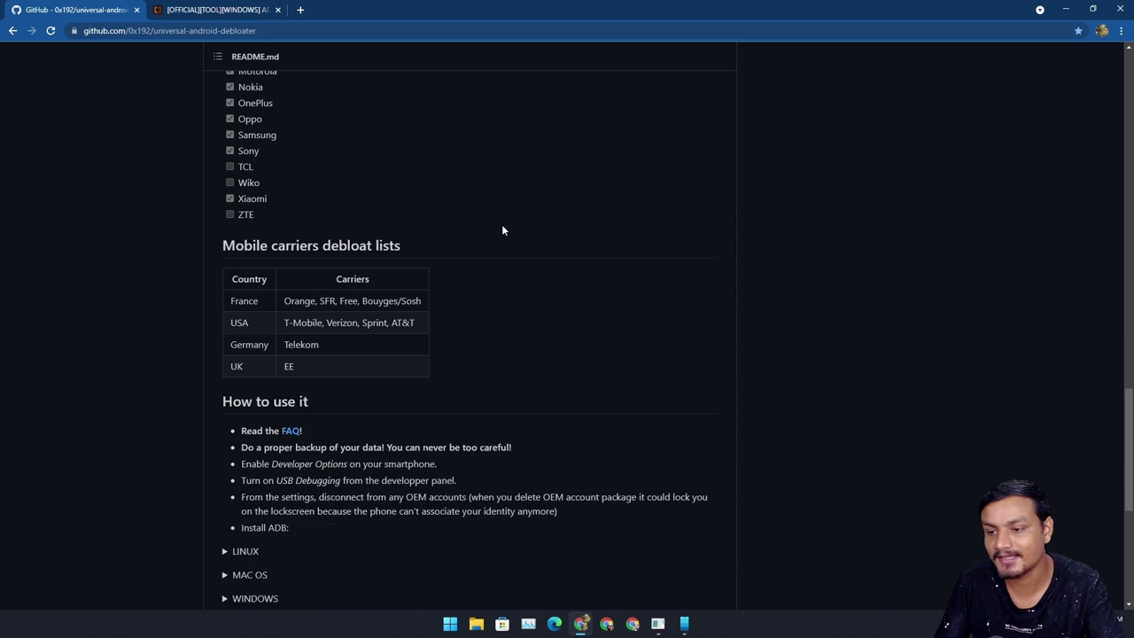
pyautogui.scroll(-2, 502, 228)
pyautogui.scroll(3, 485, 251)
pyautogui.scroll(-2, 484, 251)
pyautogui.scroll(-2, 484, 251)
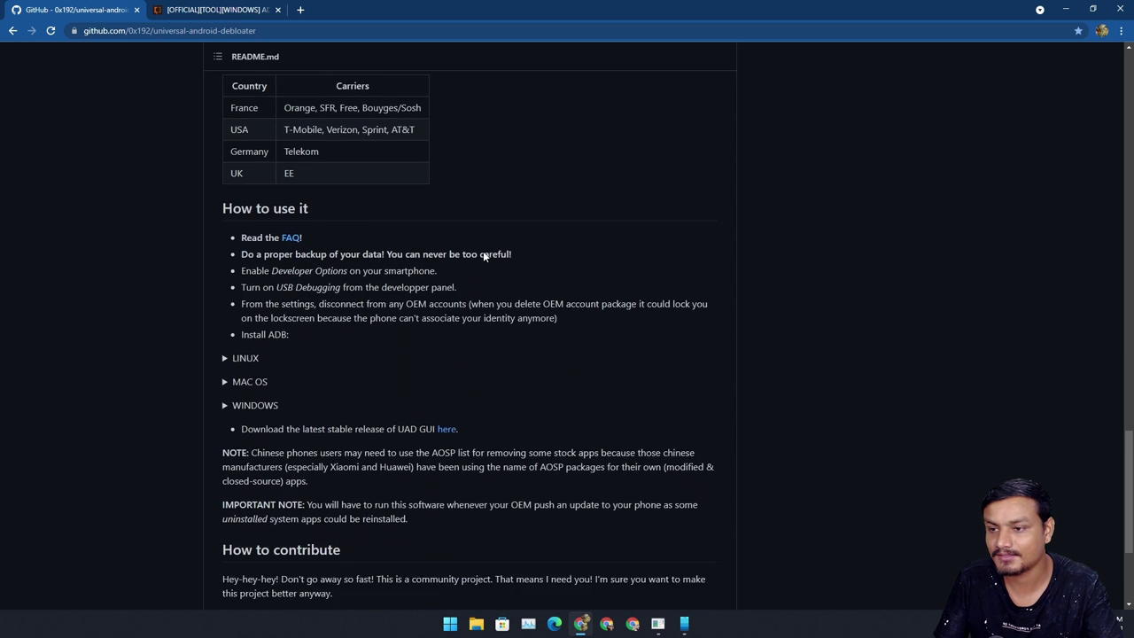
pyautogui.scroll(-1, 442, 258)
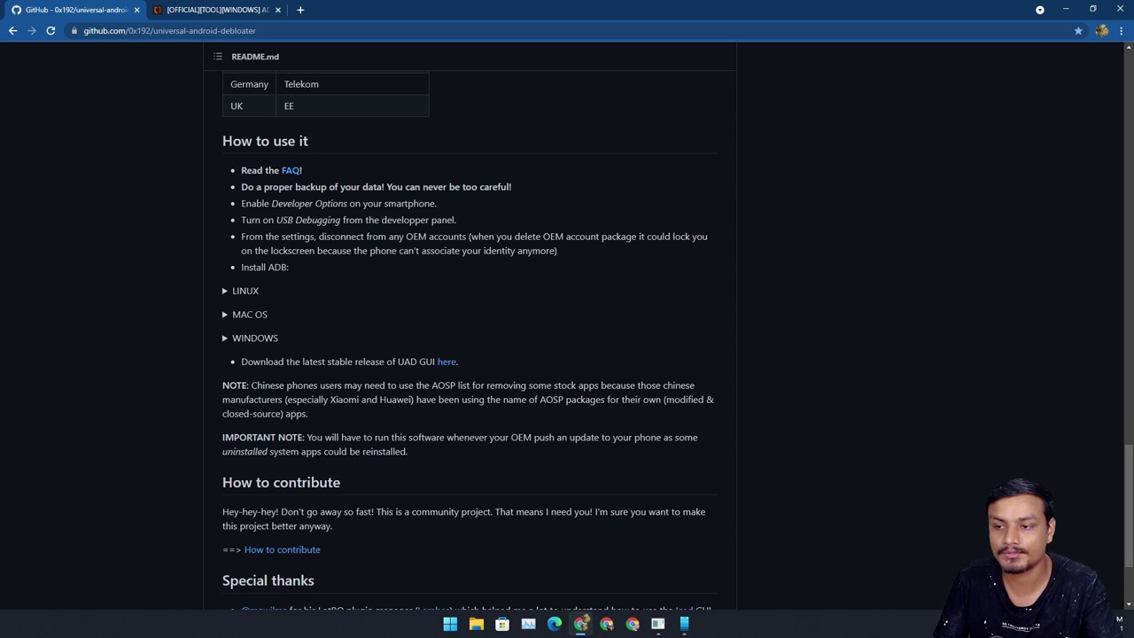
# Review the latest release's assets, including uad_gui-windows.exe, then minimize the browser.
pyautogui.click(447, 363)
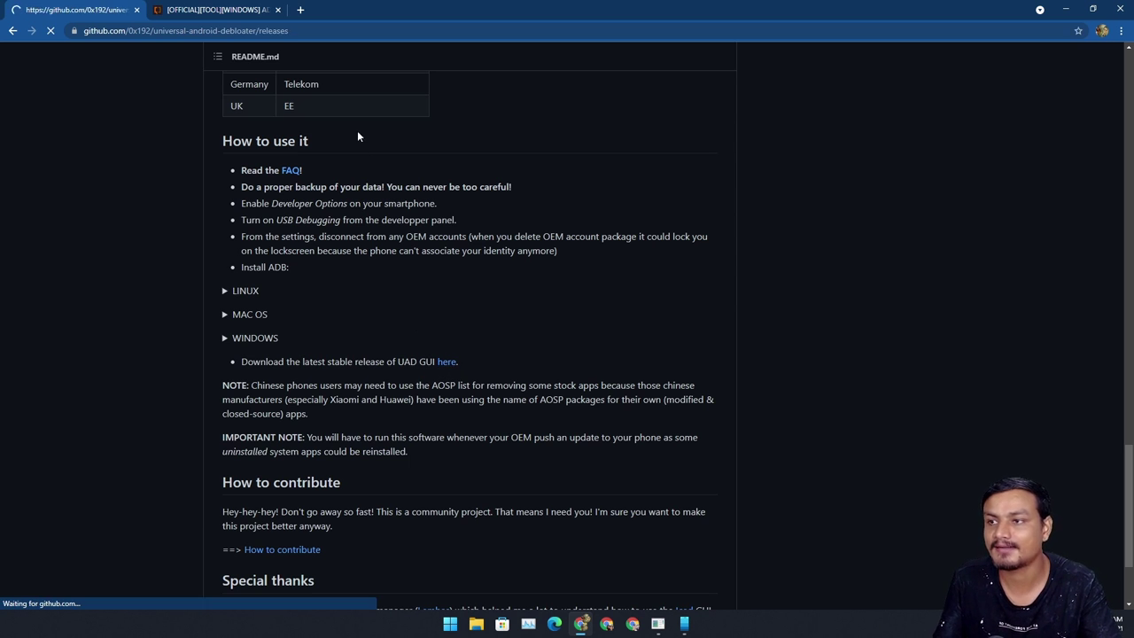
pyautogui.scroll(-3, 399, 205)
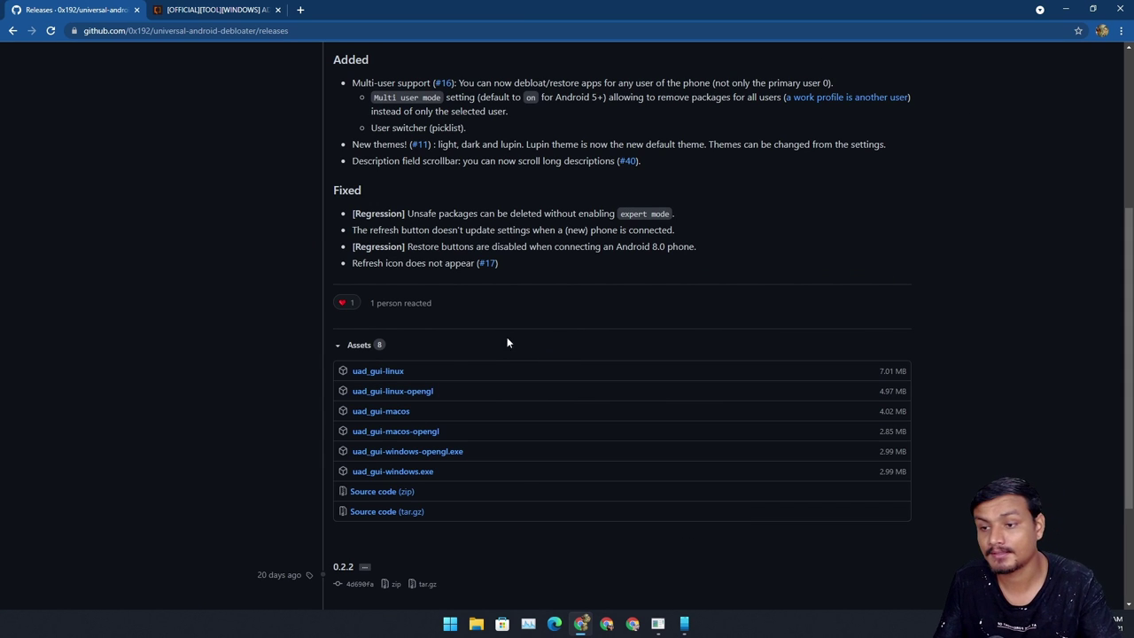
pyautogui.scroll(-1, 393, 398)
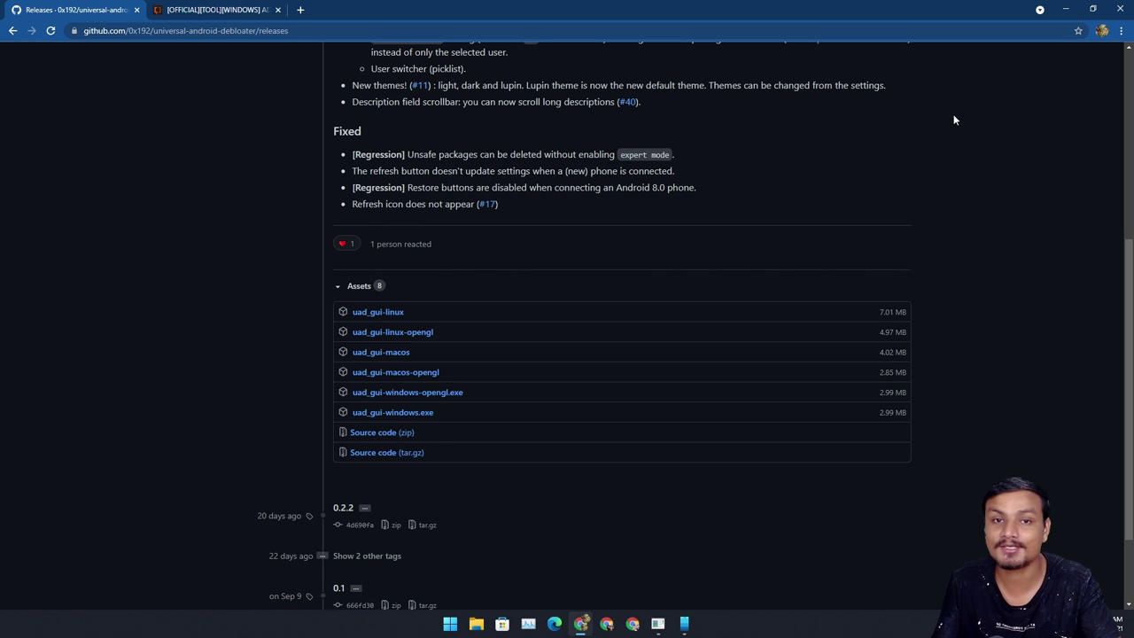
pyautogui.click(1066, 9)
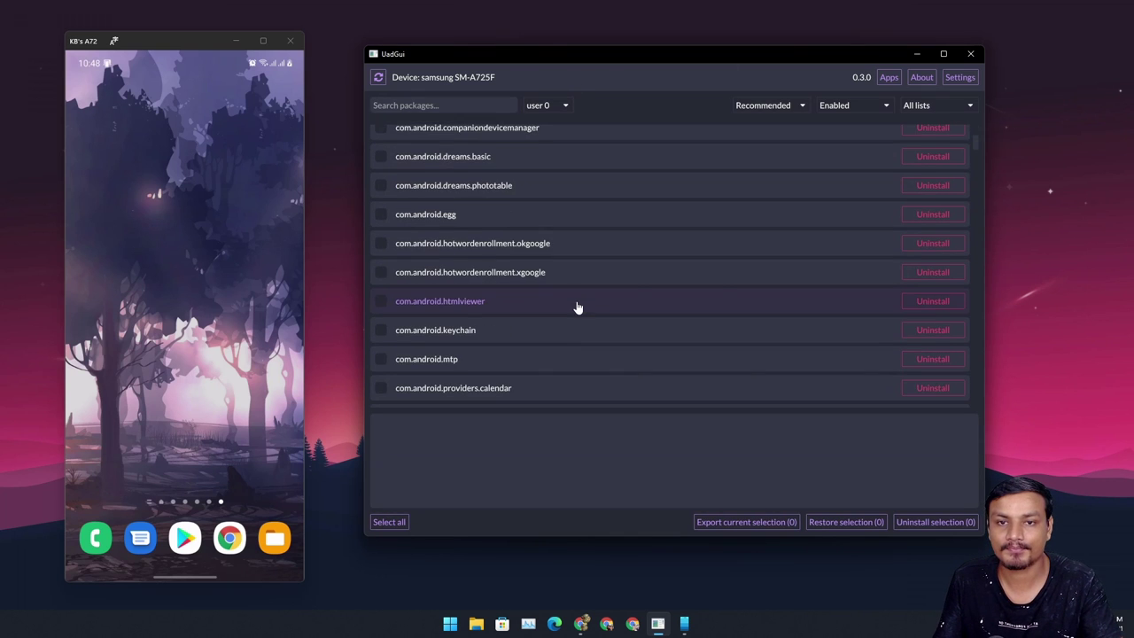
# Scroll up UadGui's package list for the samsung SM-A725F.
pyautogui.scroll(5, 577, 308)
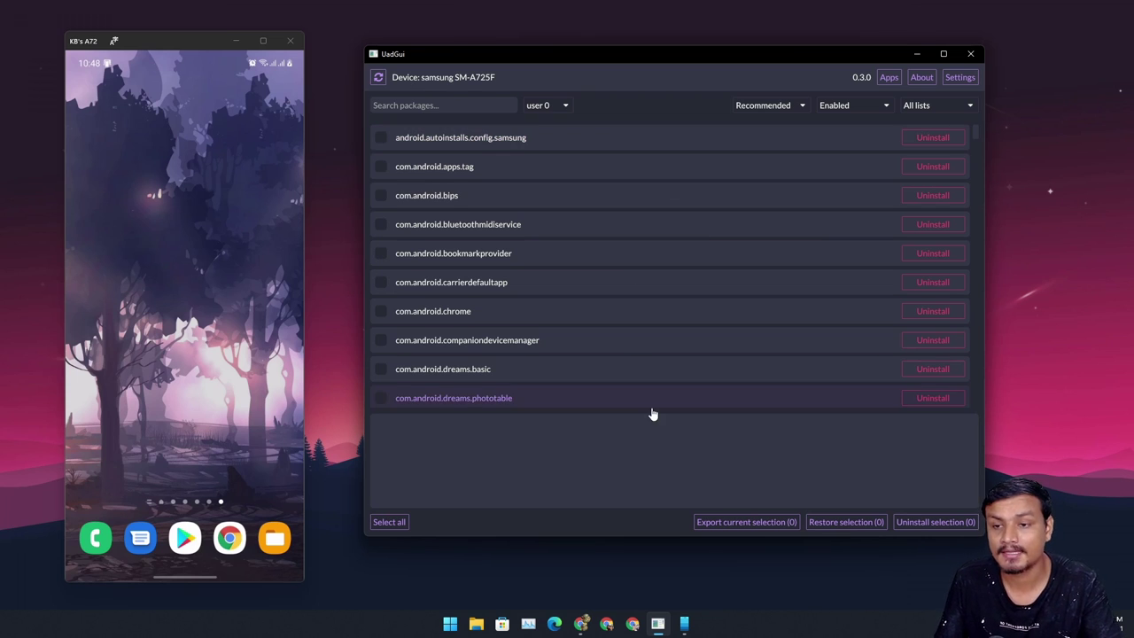
# Restore Chrome, switch to the XDA ADB Installer tab, and close the GitHub tab.
pyautogui.click(580, 624)
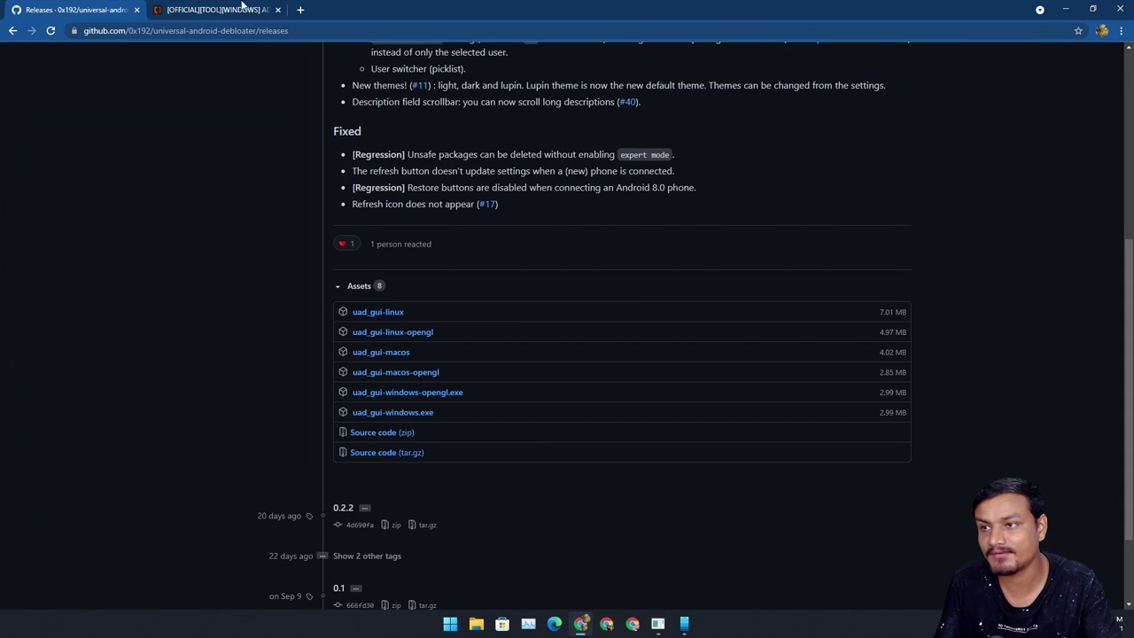
pyautogui.click(197, 10)
pyautogui.click(137, 10)
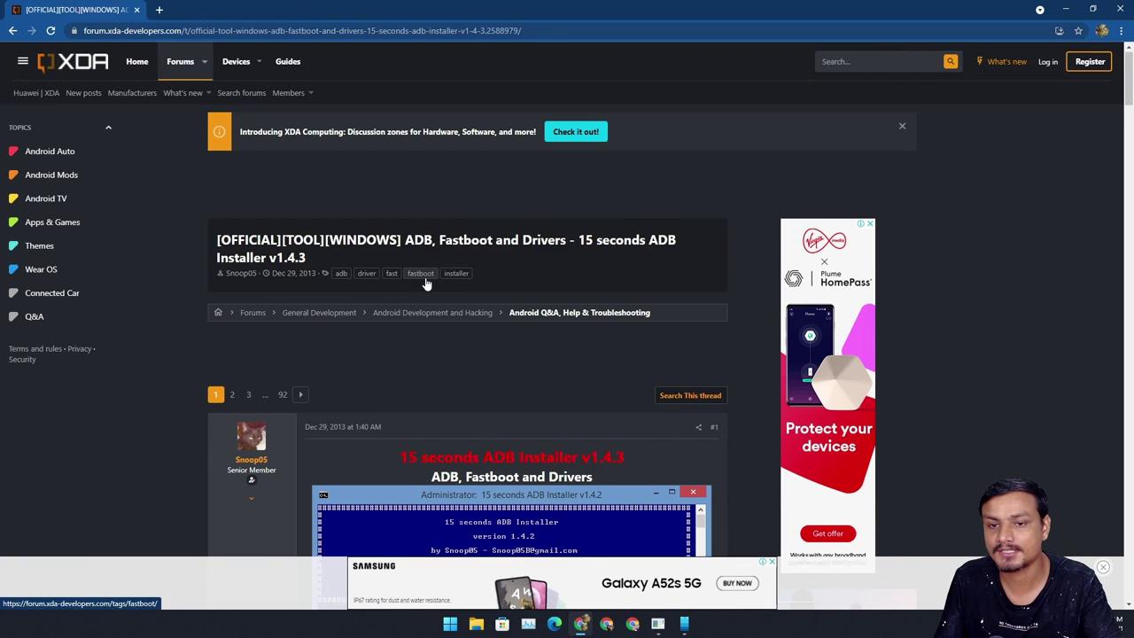
# Read the 15 seconds ADB Installer thread down to its 1.4.3 and 1.4.2 downloads.
pyautogui.scroll(-4, 425, 283)
pyautogui.scroll(-2, 424, 273)
pyautogui.scroll(3, 424, 272)
pyautogui.scroll(3, 402, 266)
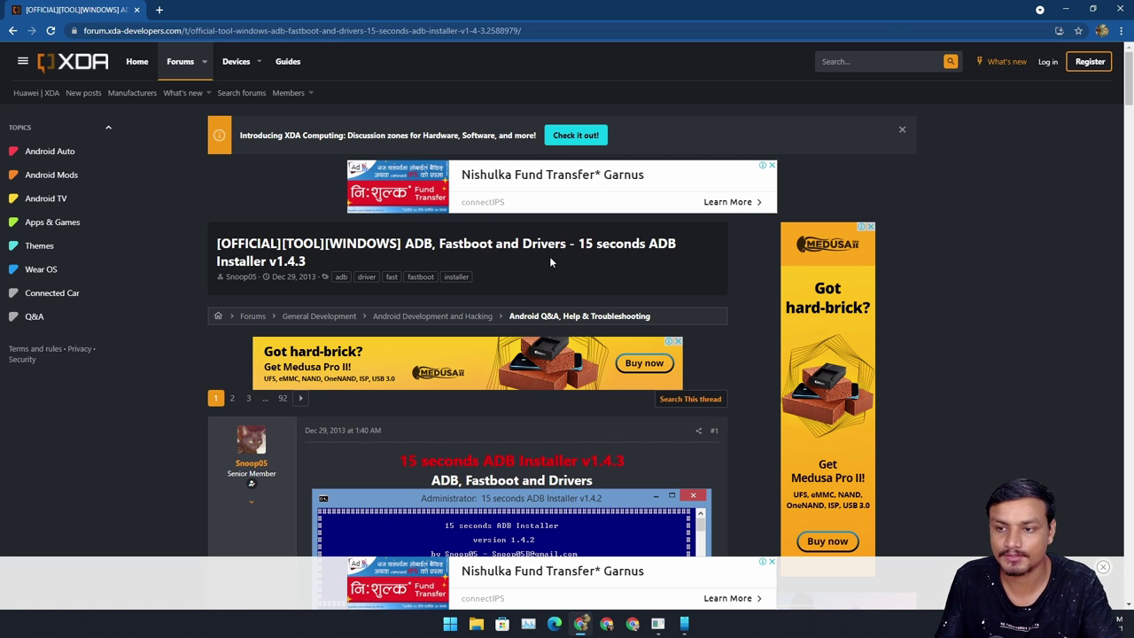
pyautogui.scroll(-3, 550, 259)
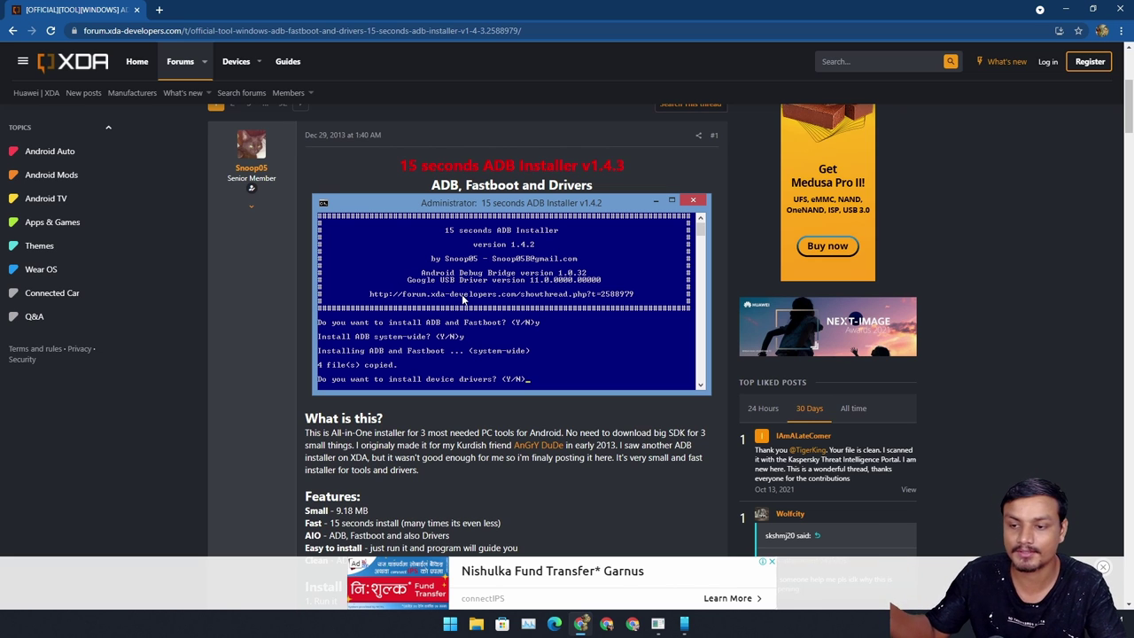
pyautogui.scroll(-3, 464, 302)
pyautogui.scroll(-3, 425, 301)
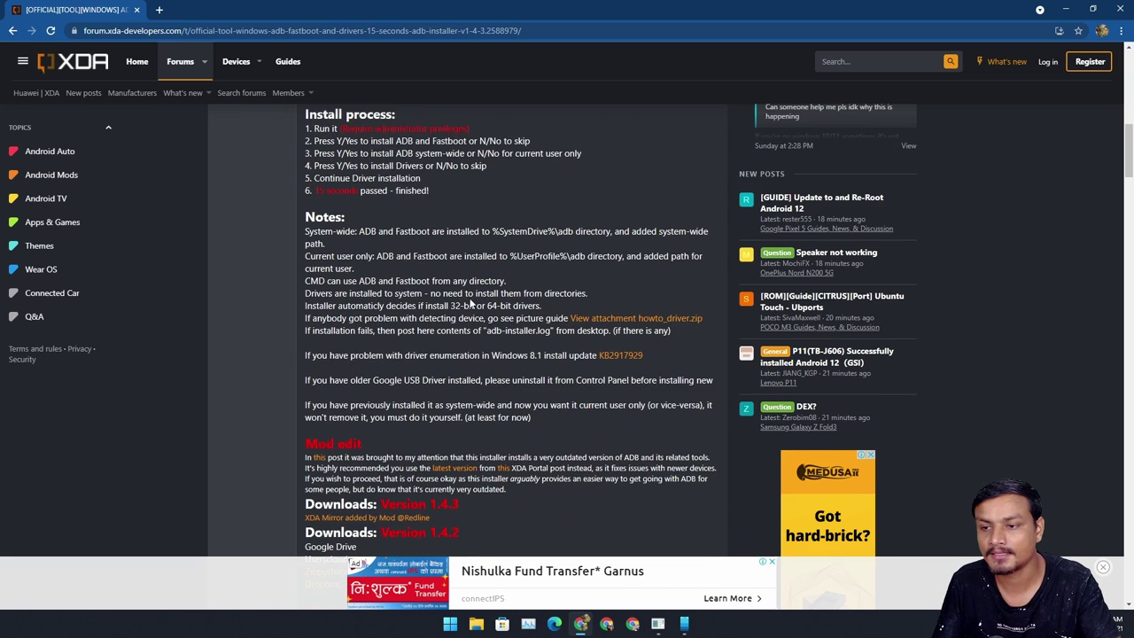
pyautogui.scroll(-2, 390, 300)
pyautogui.scroll(-1, 370, 292)
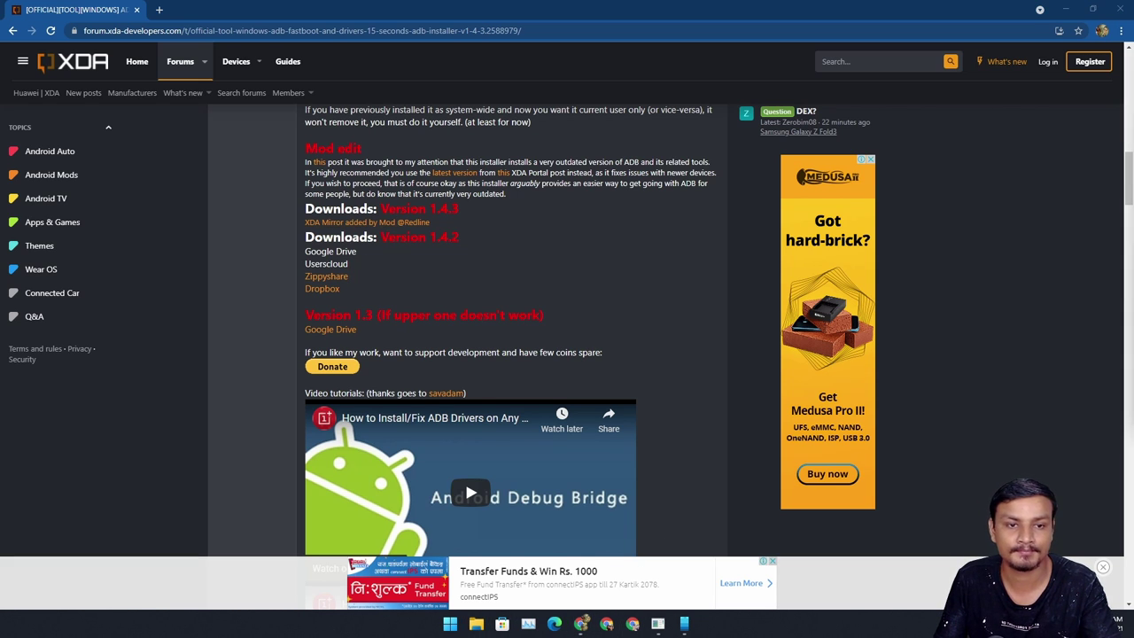
# Run adb-setup-1.4.3.exe from its Downloads folder as administrator.
pyautogui.press('super+e')
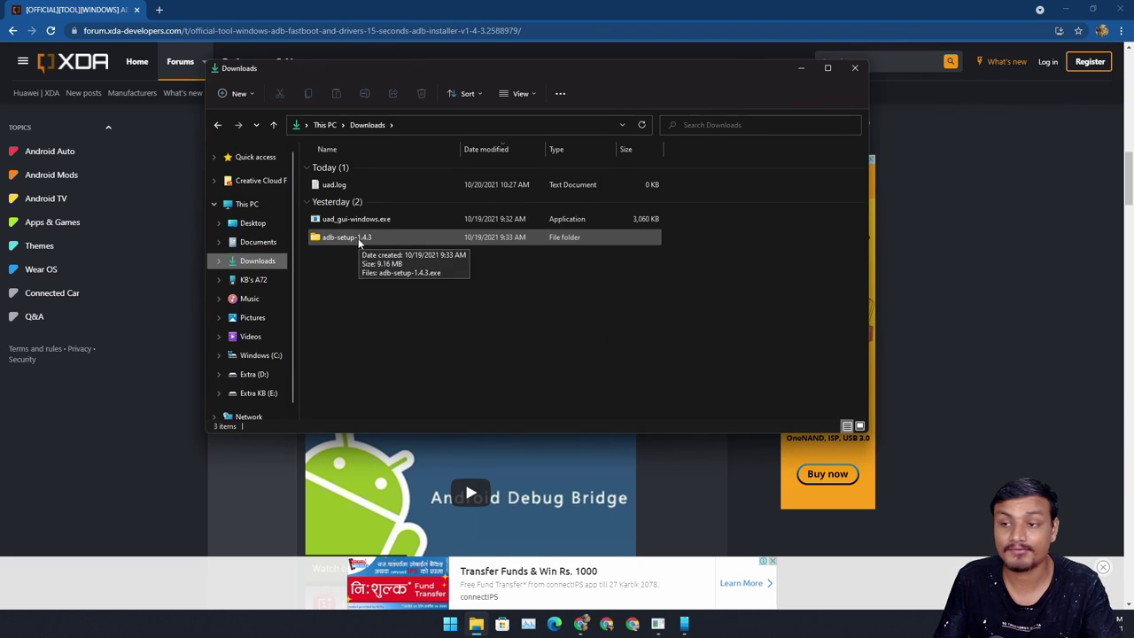
pyautogui.doubleClick(360, 239)
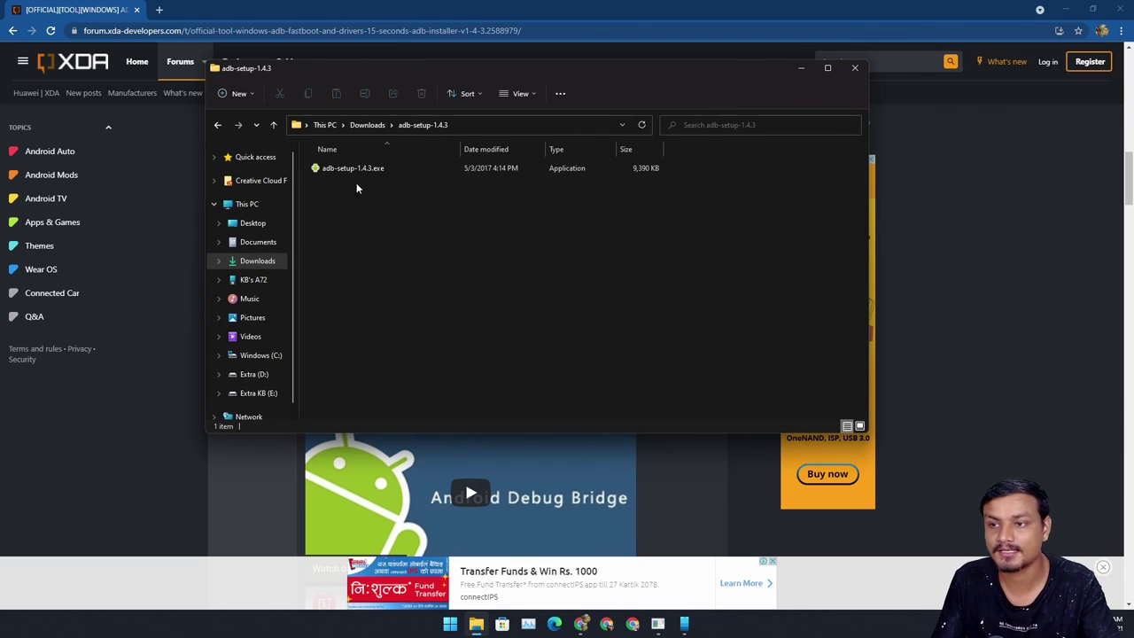
pyautogui.rightClick(355, 170)
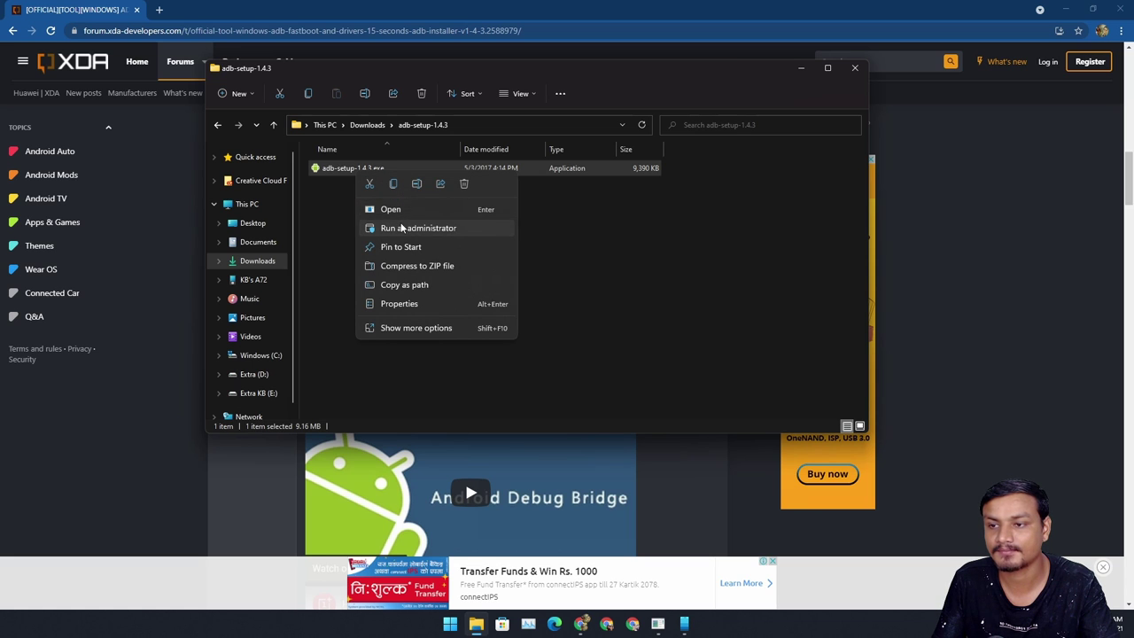
pyautogui.click(407, 228)
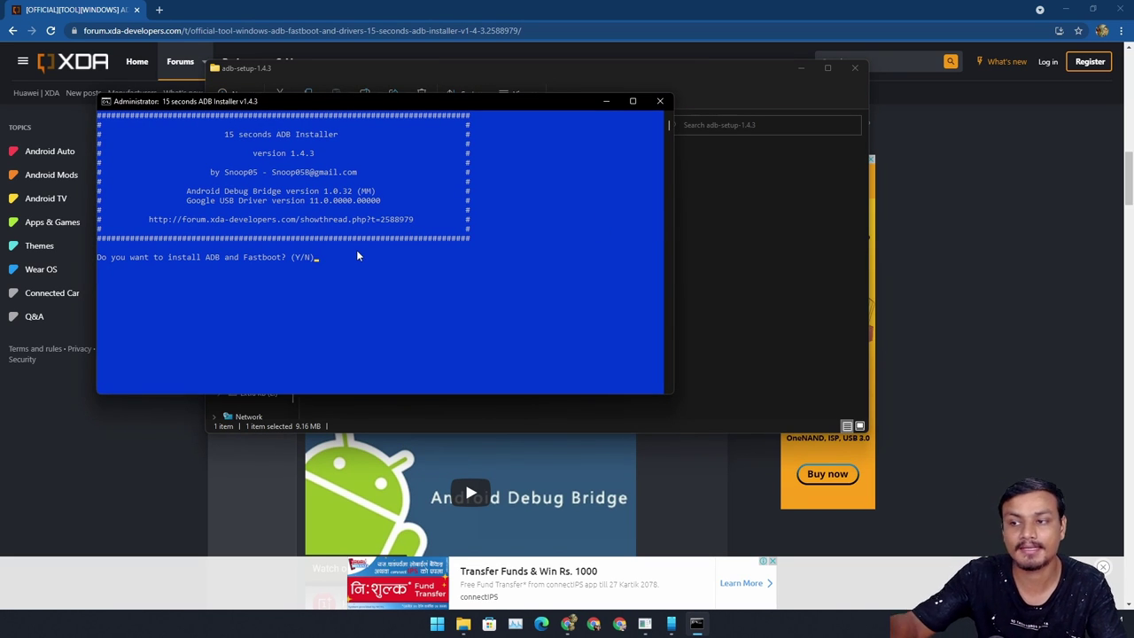
# Answer y to installing ADB and Fastboot, system-wide ADB, and device drivers.
pyautogui.write('y')
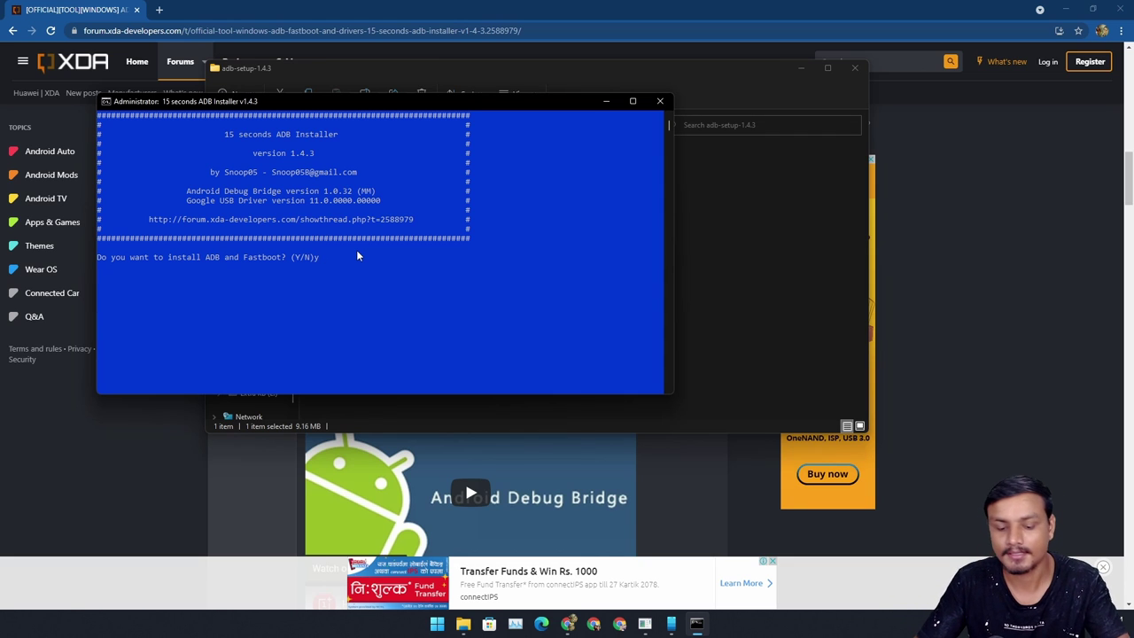
pyautogui.press('Return')
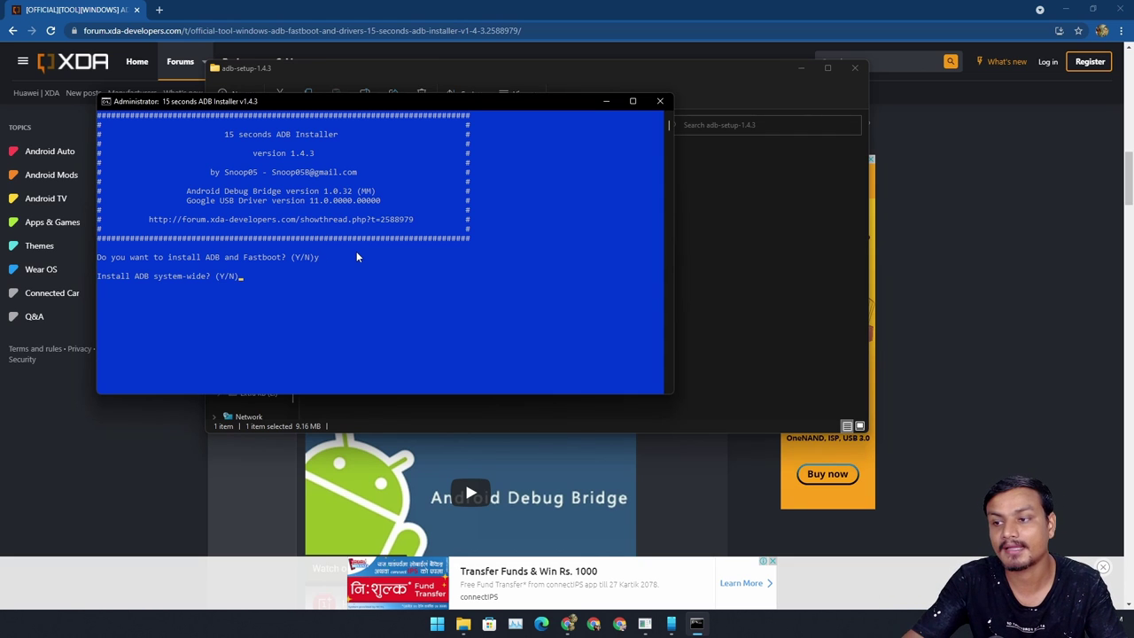
pyautogui.write('y')
pyautogui.press('Return')
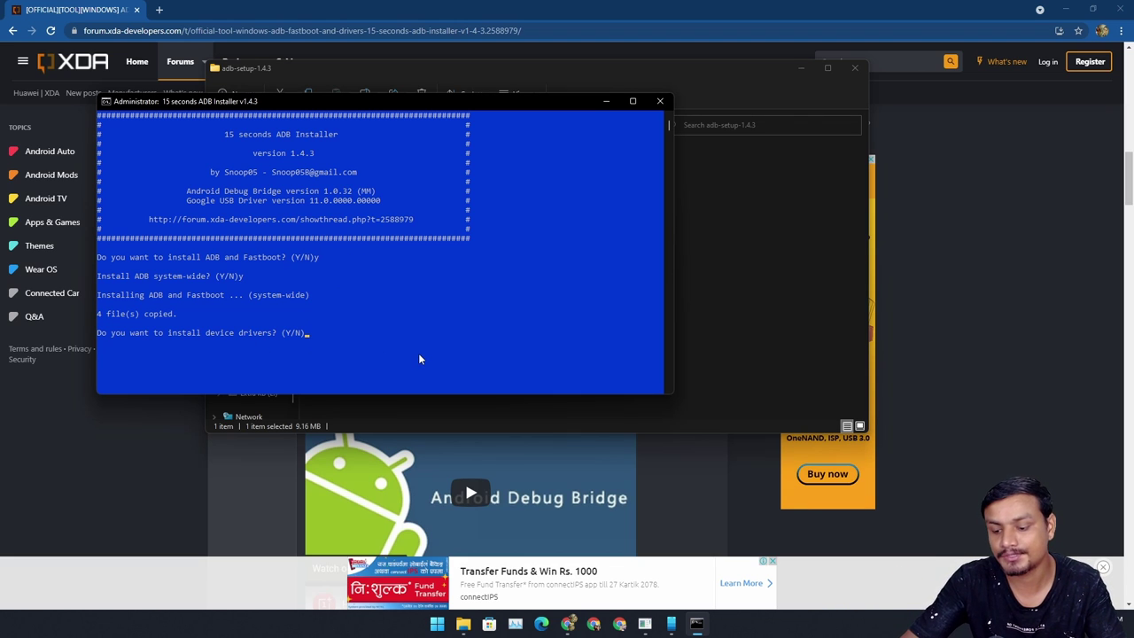
pyautogui.write('y')
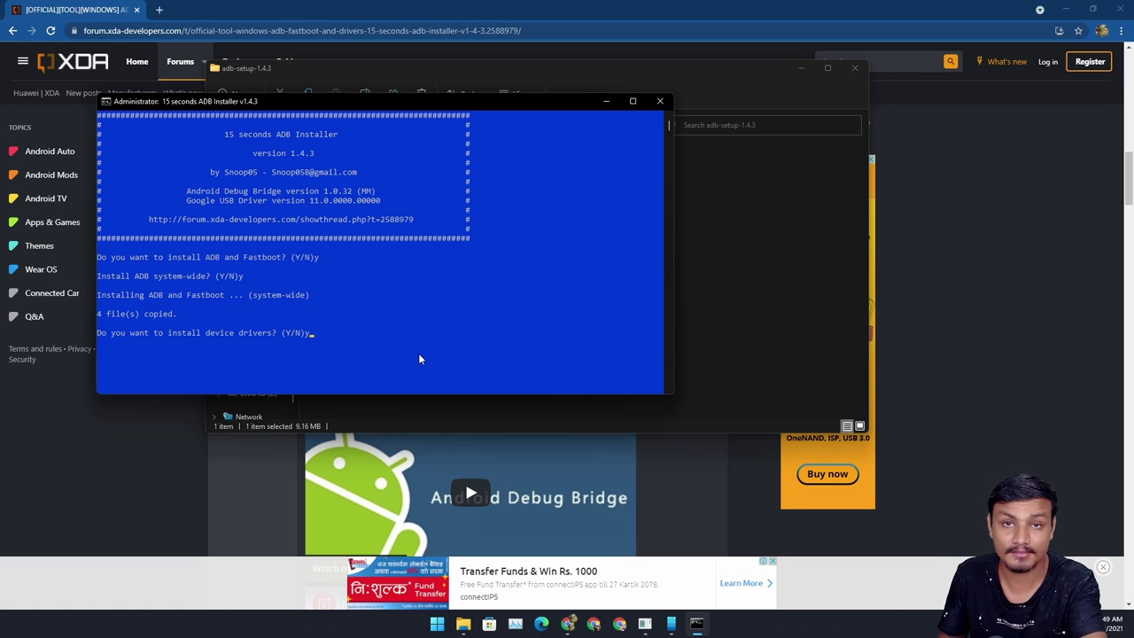
pyautogui.press('Return')
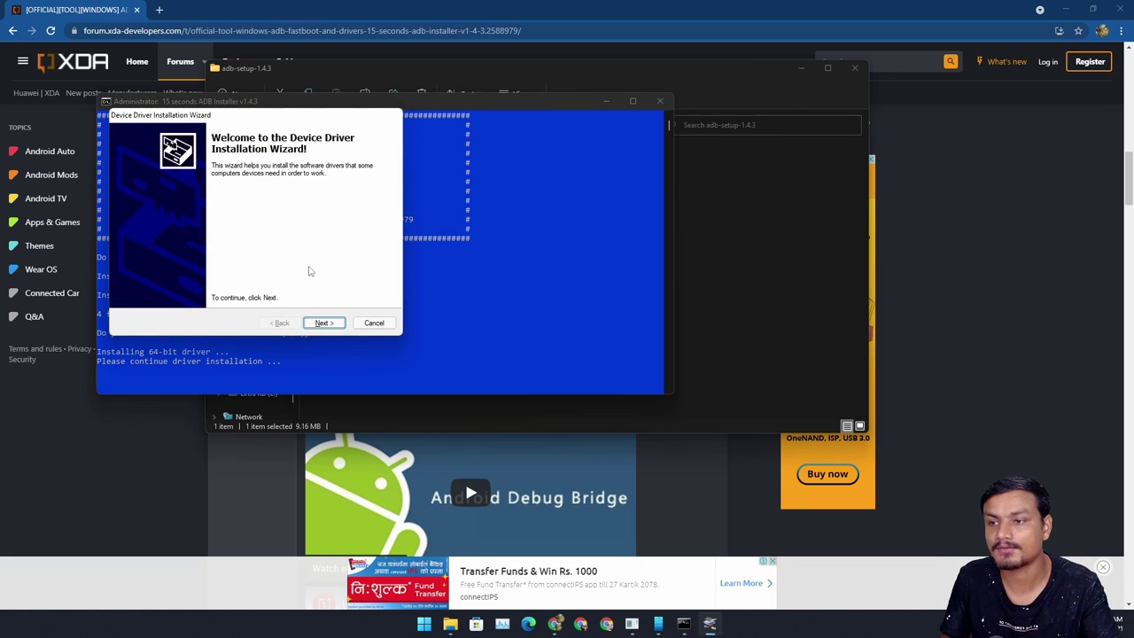
# Complete the Google USB driver wizard and close the installer console.
pyautogui.click(334, 325)
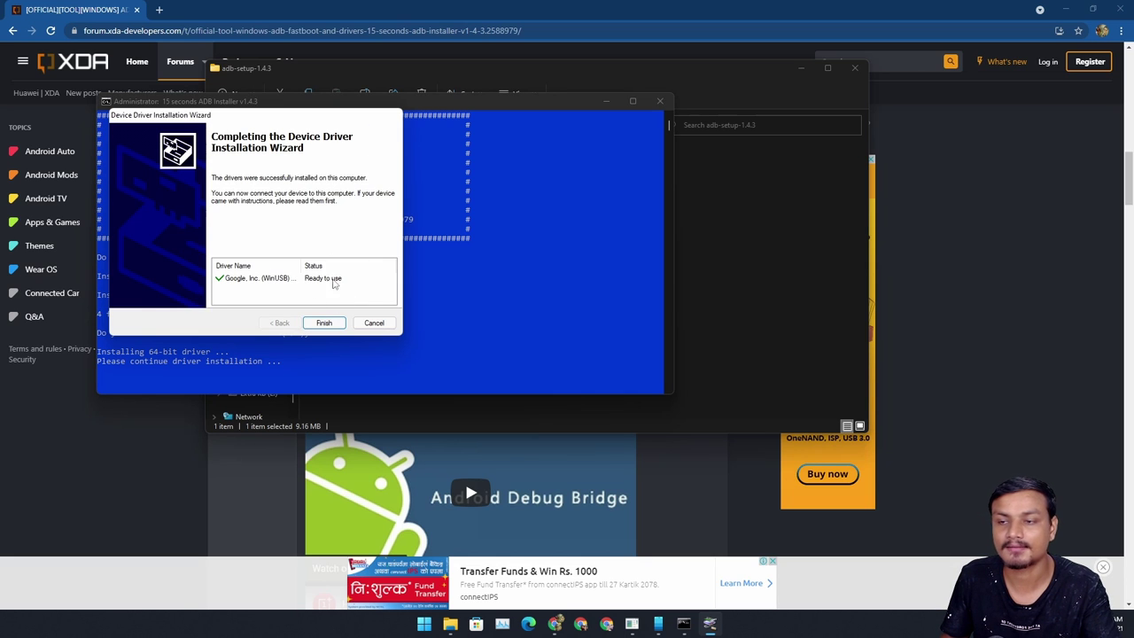
pyautogui.click(325, 322)
pyautogui.click(660, 101)
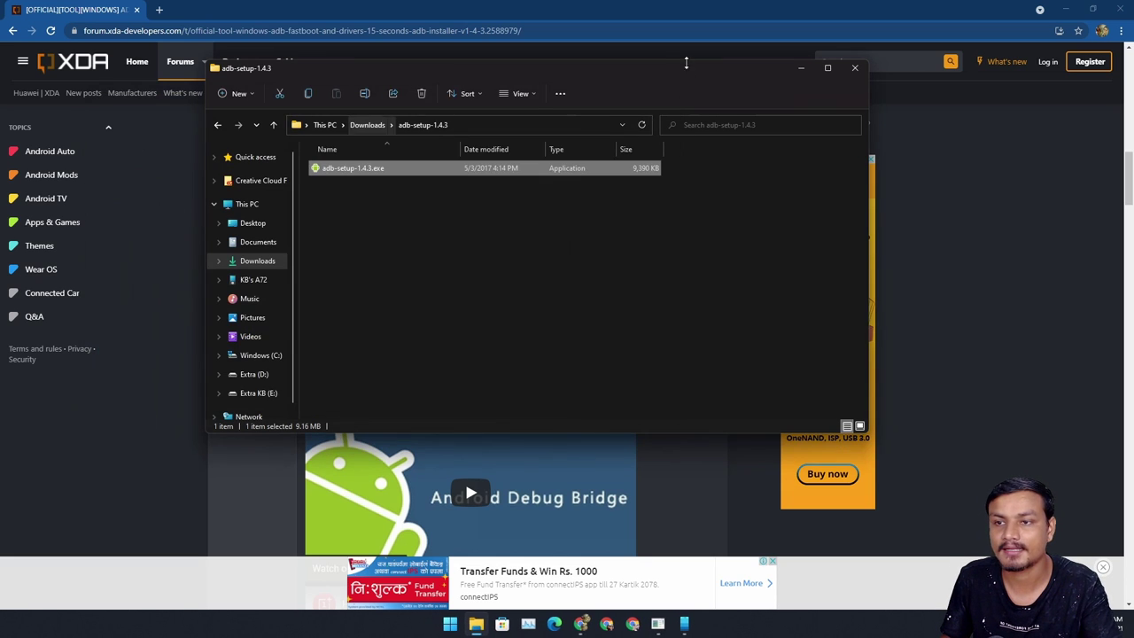
# Close the adb-setup-1.4.3 folder window to return to UadGui.
pyautogui.click(854, 68)
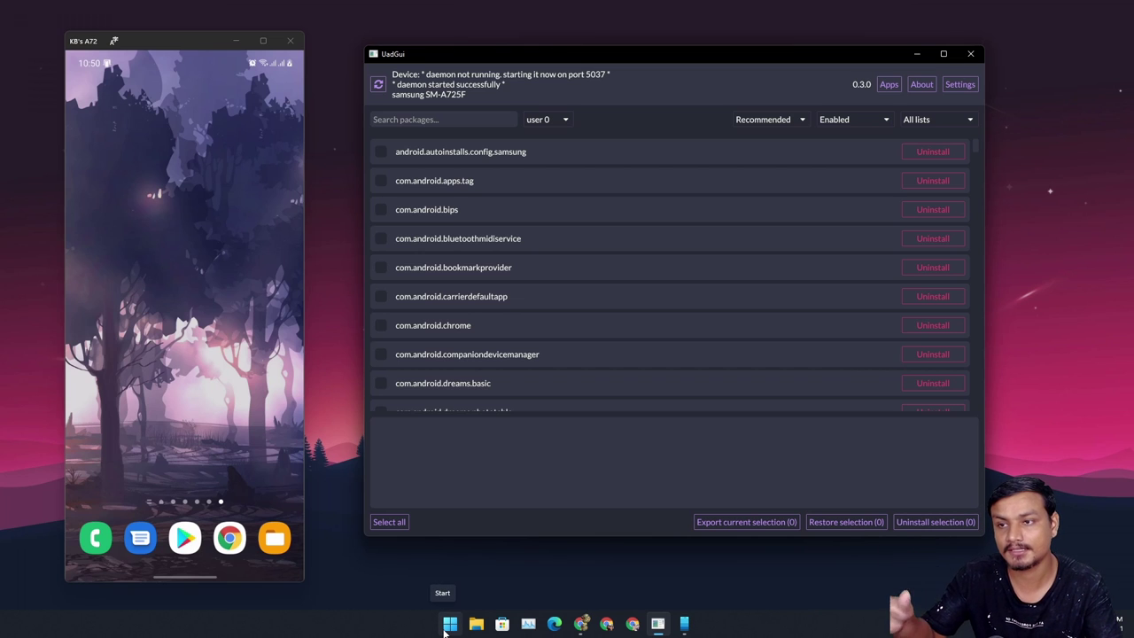
# Confirm with adb devices in Windows Terminal that the phone is attached, then close the terminal.
pyautogui.rightClick(450, 624)
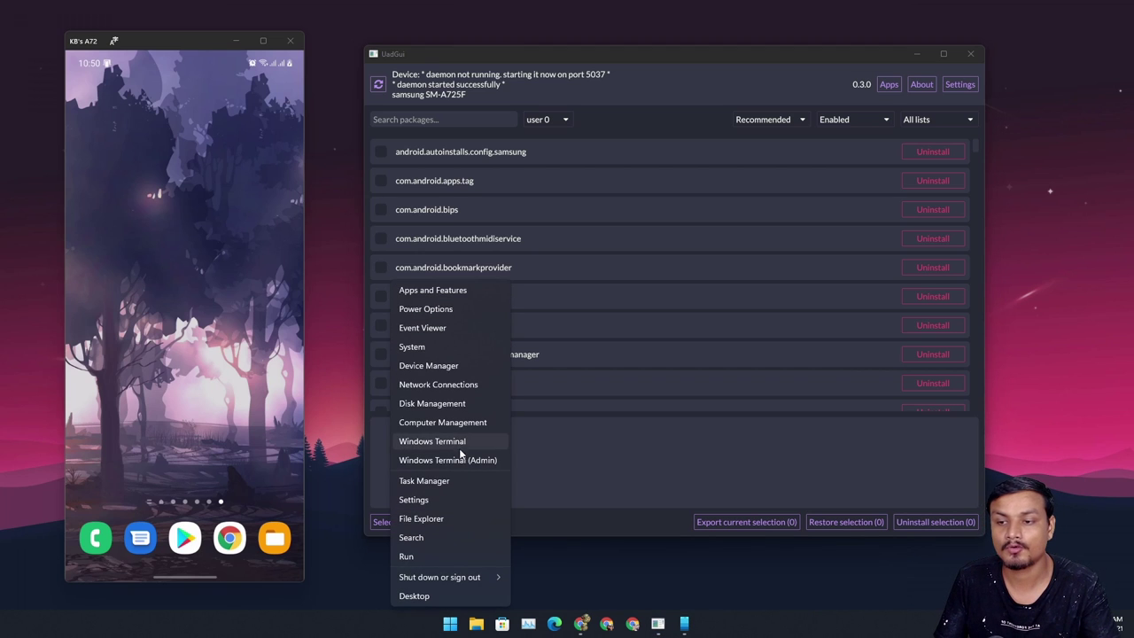
pyautogui.click(461, 443)
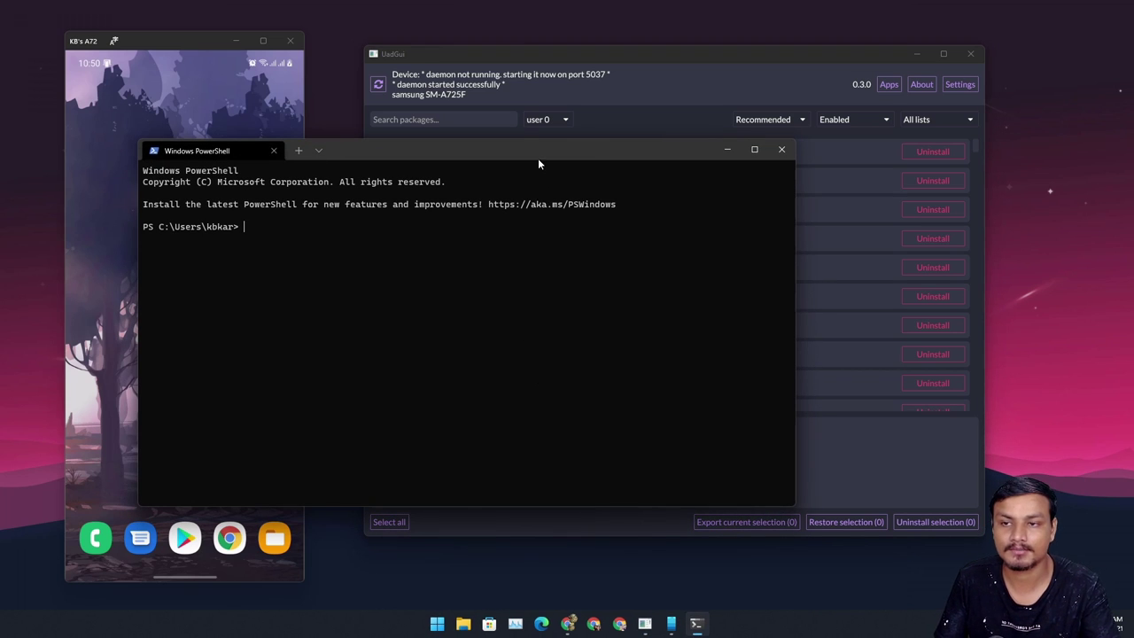
pyautogui.moveTo(537, 158); pyautogui.dragTo(547, 118)
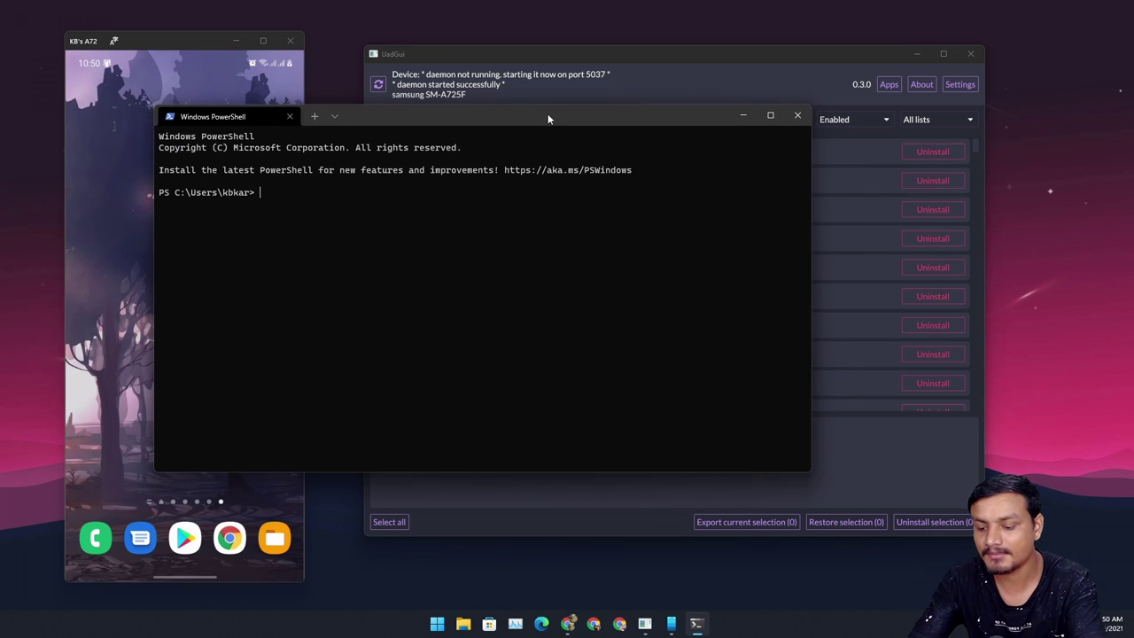
pyautogui.write('adb ')
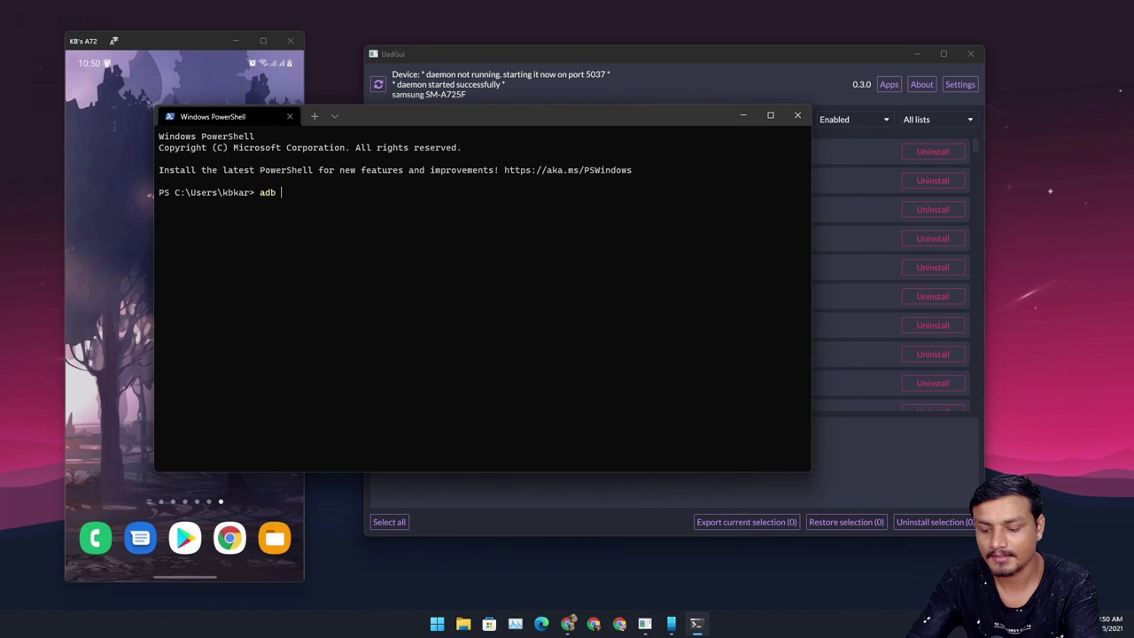
pyautogui.write('dev')
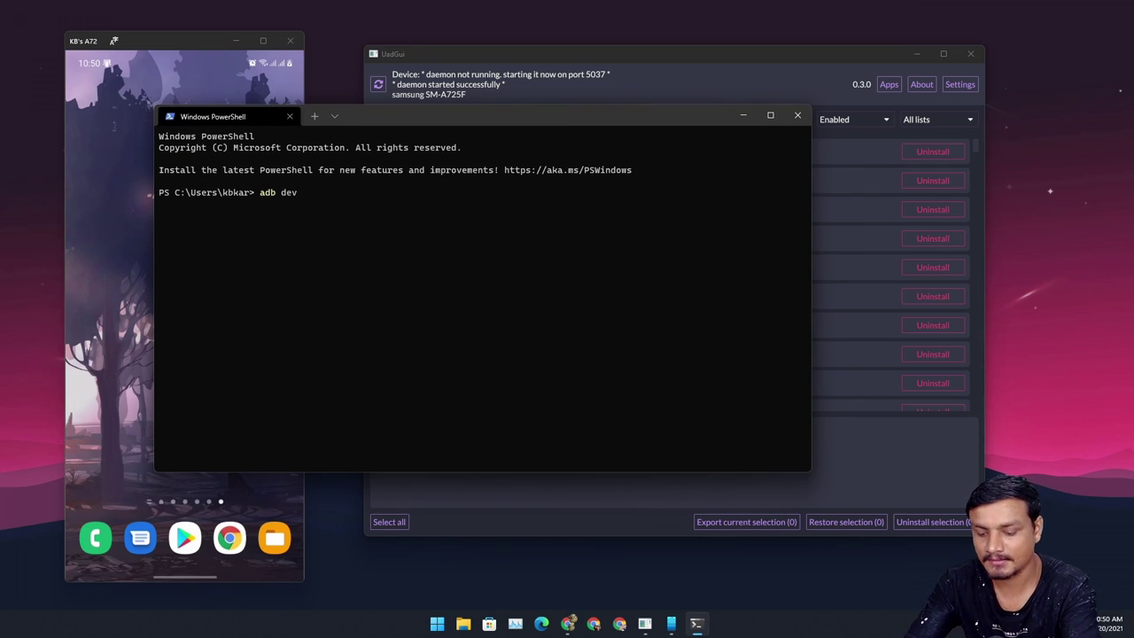
pyautogui.write('ices')
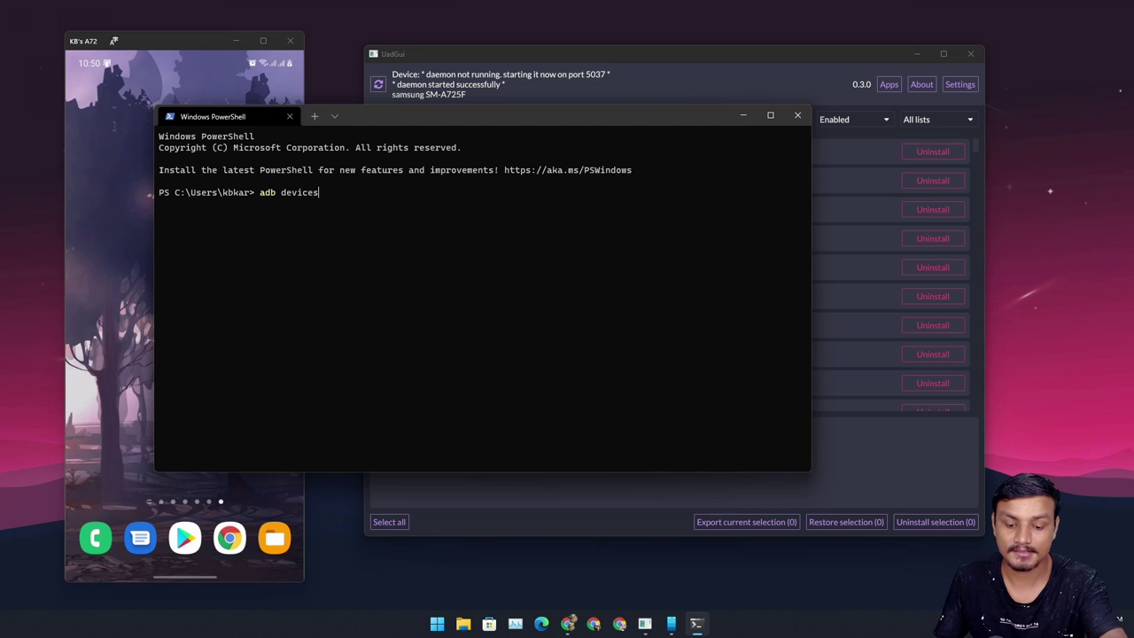
pyautogui.press('Return')
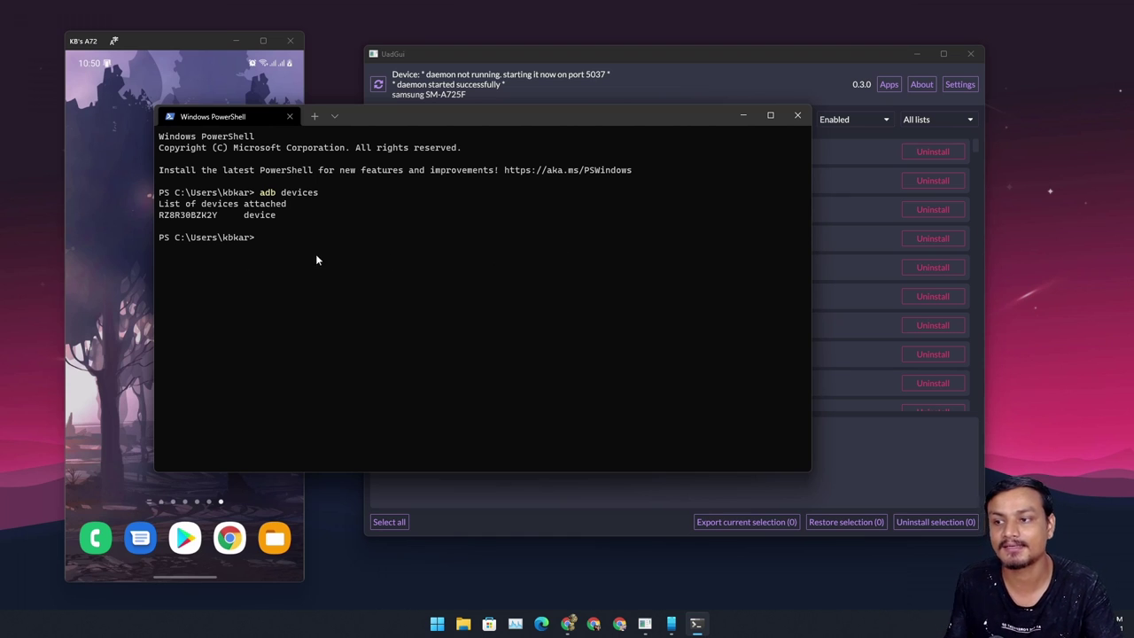
pyautogui.click(797, 115)
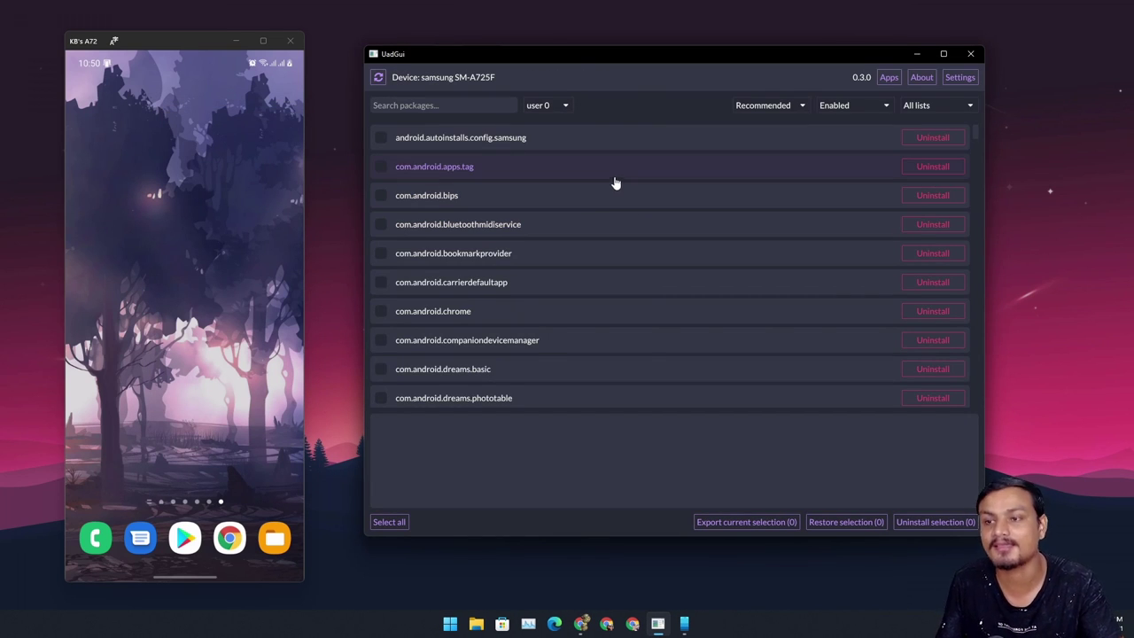
# Scroll through the SM-A725F's enabled package list in UadGui.
pyautogui.scroll(-2, 620, 186)
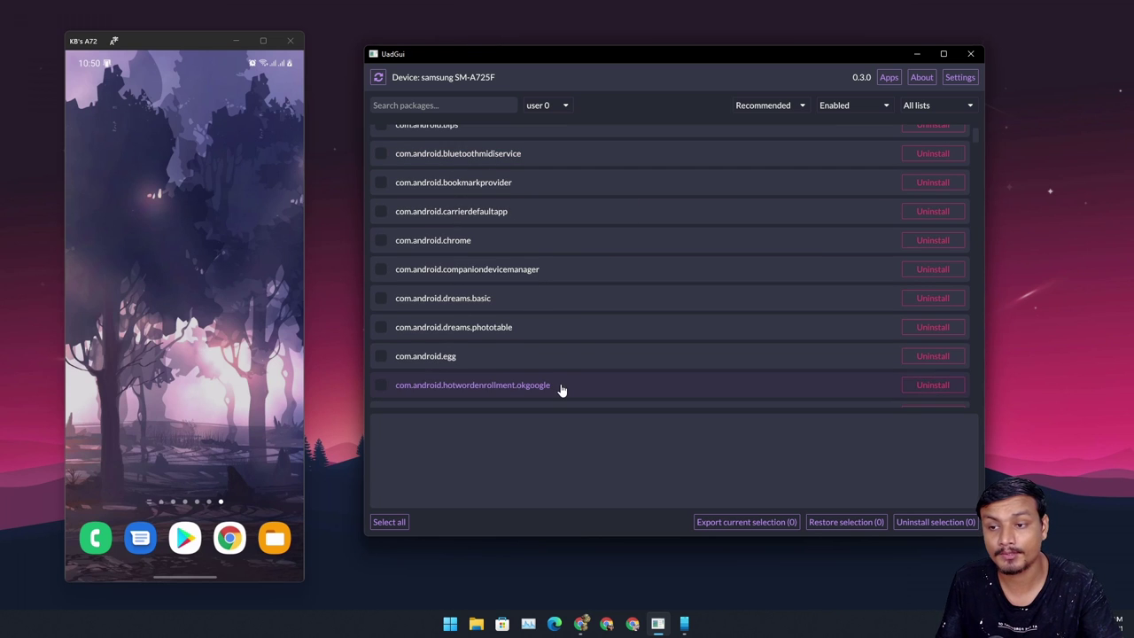
pyautogui.scroll(-5, 576, 372)
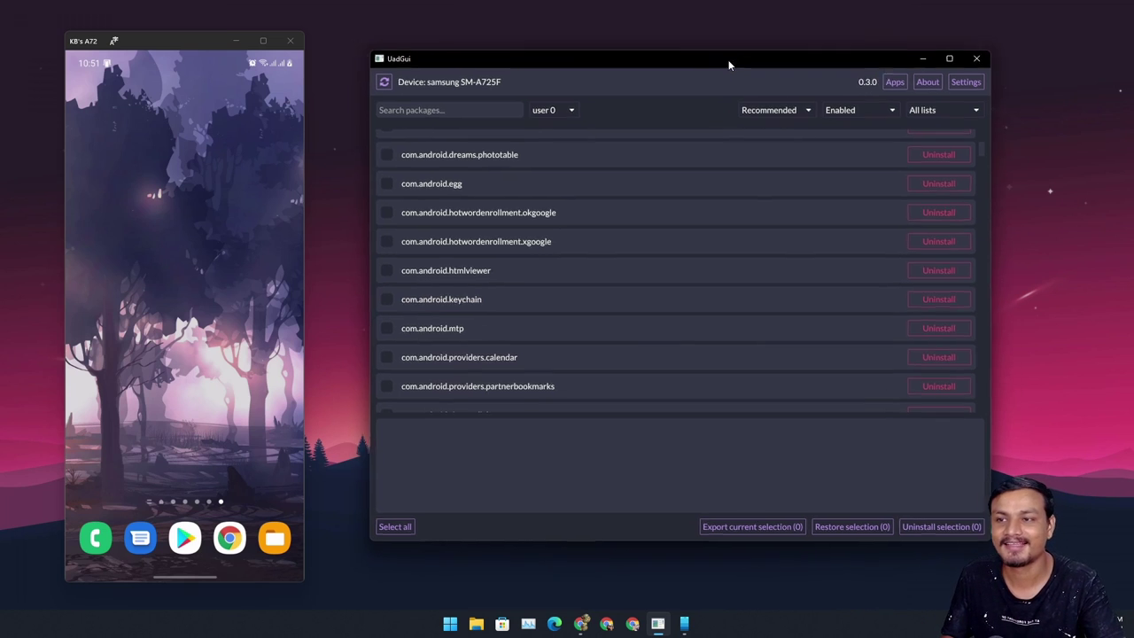
pyautogui.moveTo(722, 55); pyautogui.dragTo(700, 55)
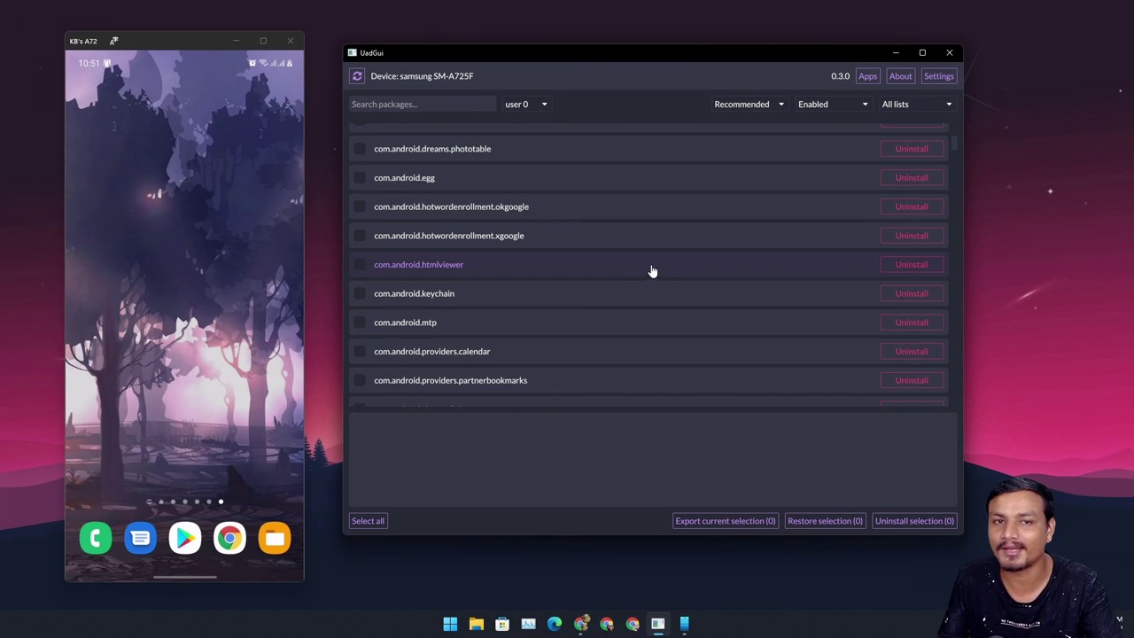
pyautogui.scroll(3, 691, 299)
pyautogui.scroll(2, 691, 299)
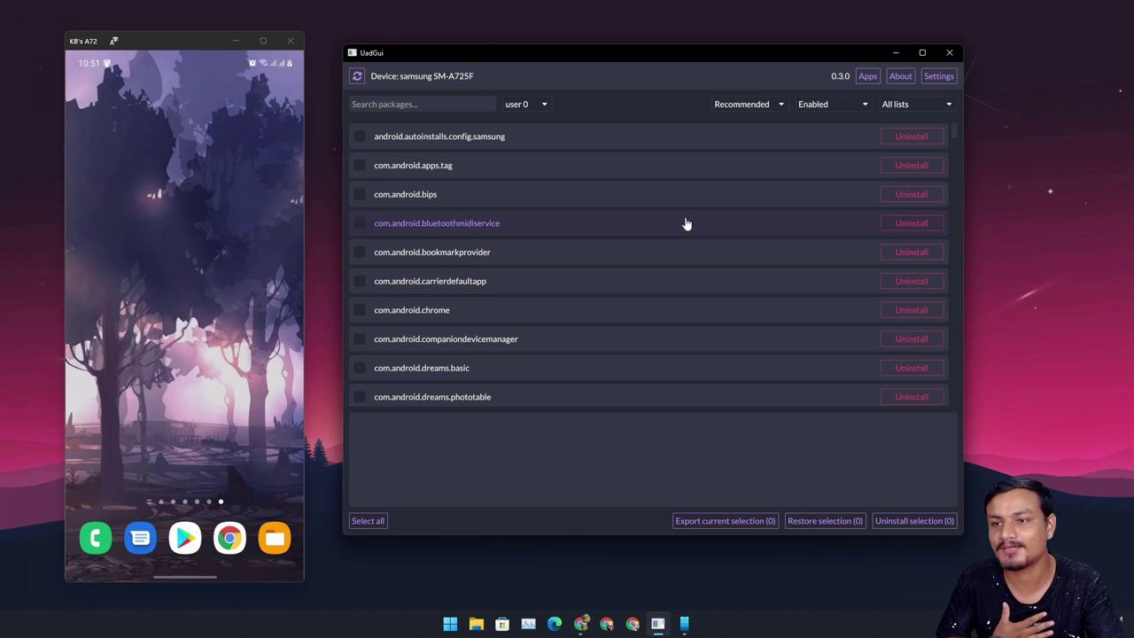
pyautogui.scroll(-3, 681, 223)
pyautogui.scroll(-3, 671, 228)
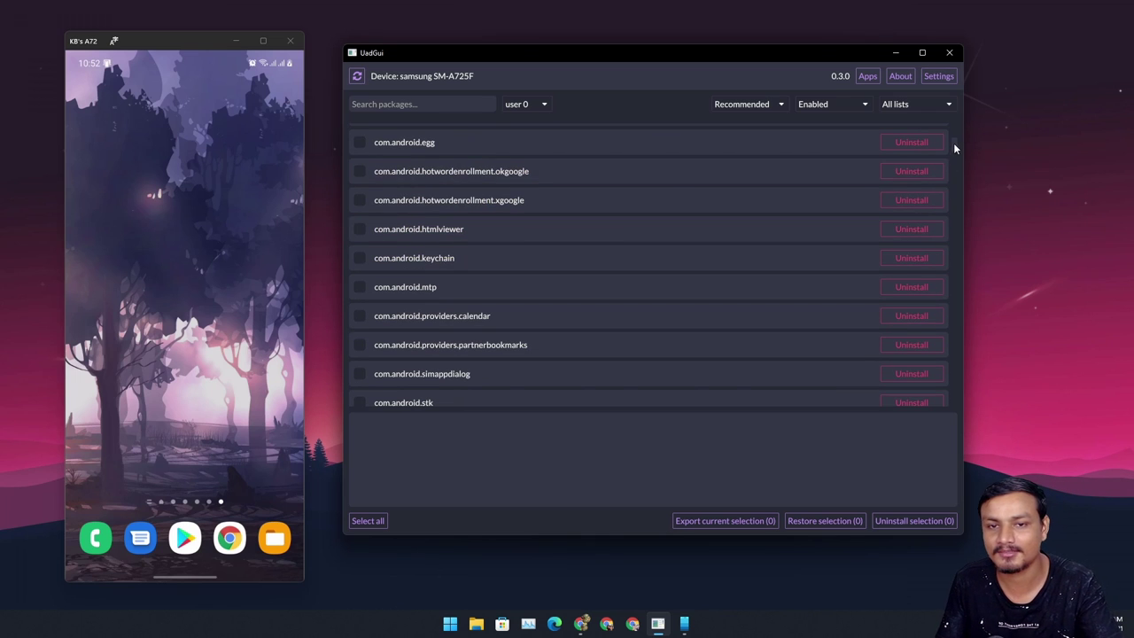
pyautogui.moveTo(953, 148); pyautogui.dragTo(954, 127)
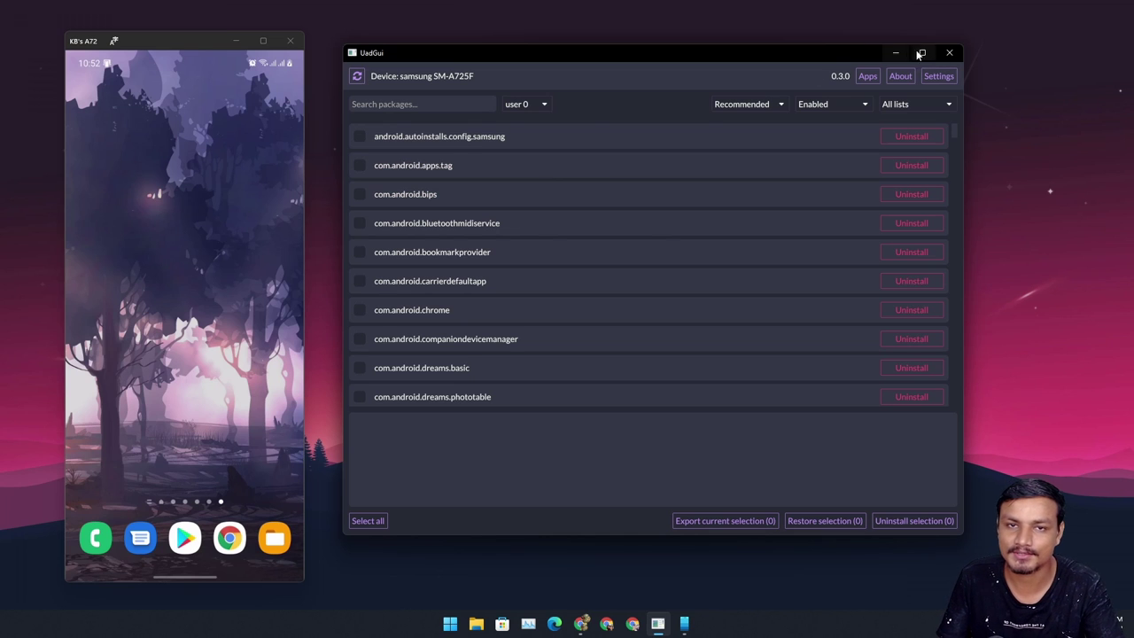
# Close UadGui and the scrcpy phone mirror window.
pyautogui.moveTo(612, 57); pyautogui.dragTo(600, 48)
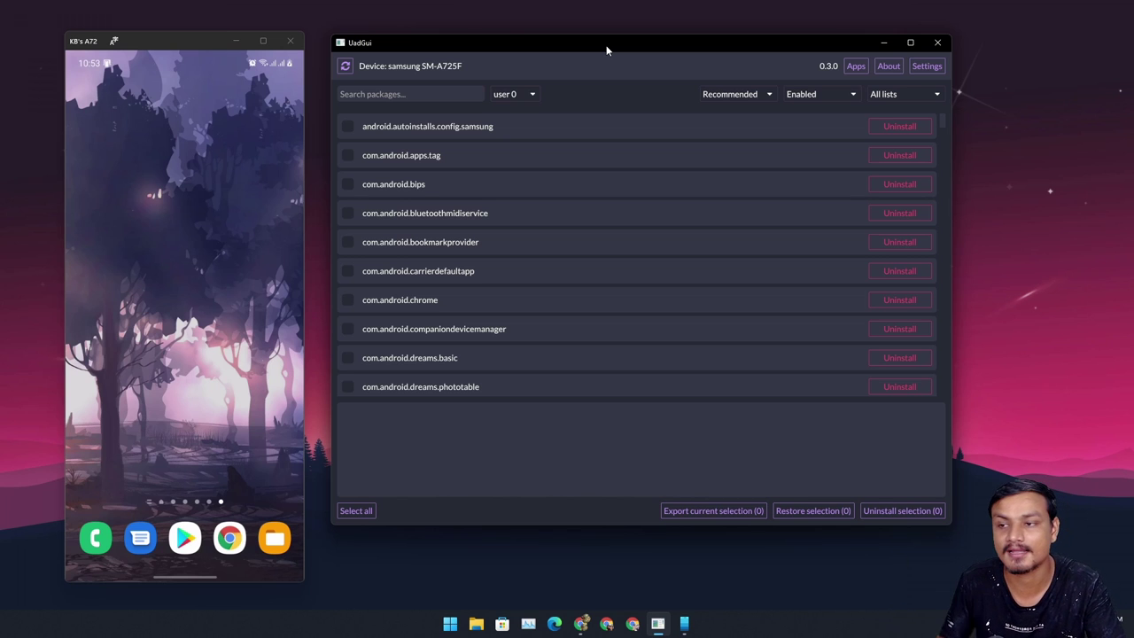
pyautogui.click(937, 42)
pyautogui.click(294, 42)
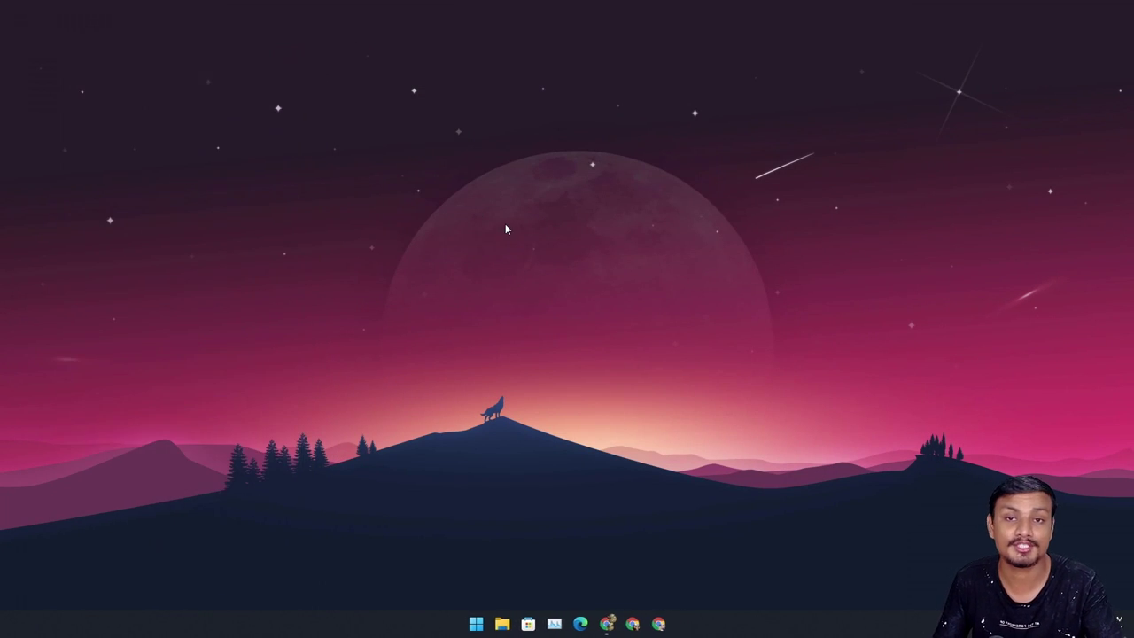